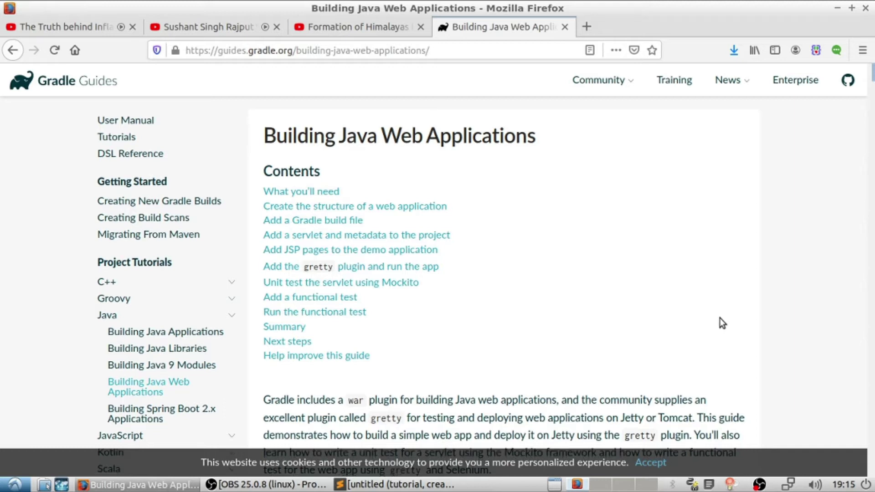
{"action": "scroll", "coordinate": [718, 318], "scroll_direction": "down", "scroll_amount": 3}
{"action": "scroll", "coordinate": [719, 318], "scroll_direction": "down", "scroll_amount": 2}
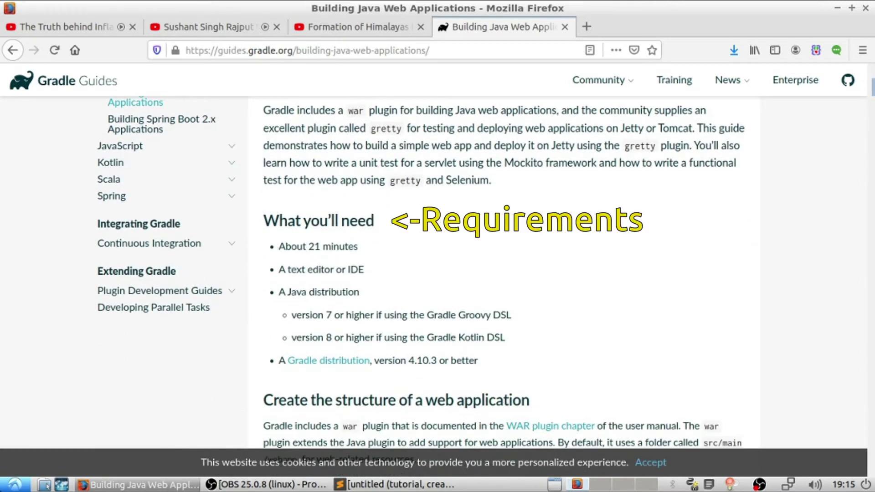
{"action": "mouse_move", "coordinate": [396, 400]}
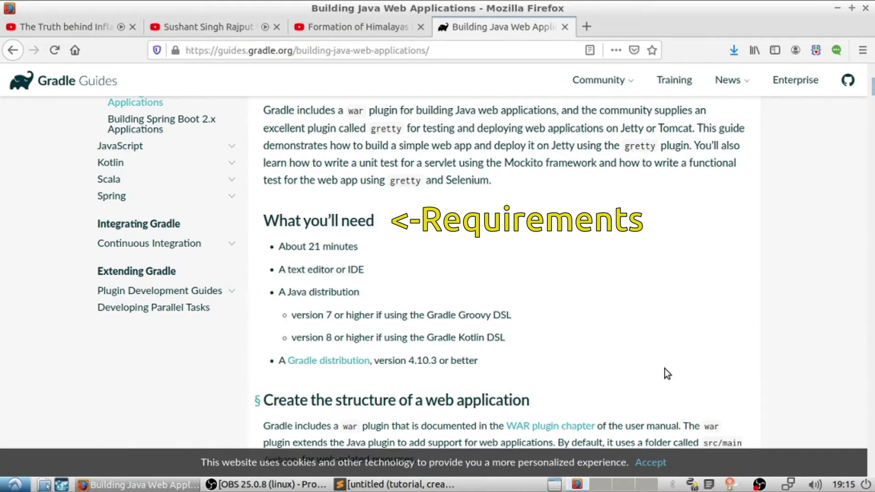
{"action": "scroll", "coordinate": [665, 369], "scroll_direction": "up", "scroll_amount": 3}
{"action": "scroll", "coordinate": [609, 276], "scroll_direction": "up", "scroll_amount": 1}
{"action": "scroll", "coordinate": [608, 276], "scroll_direction": "down", "scroll_amount": 4}
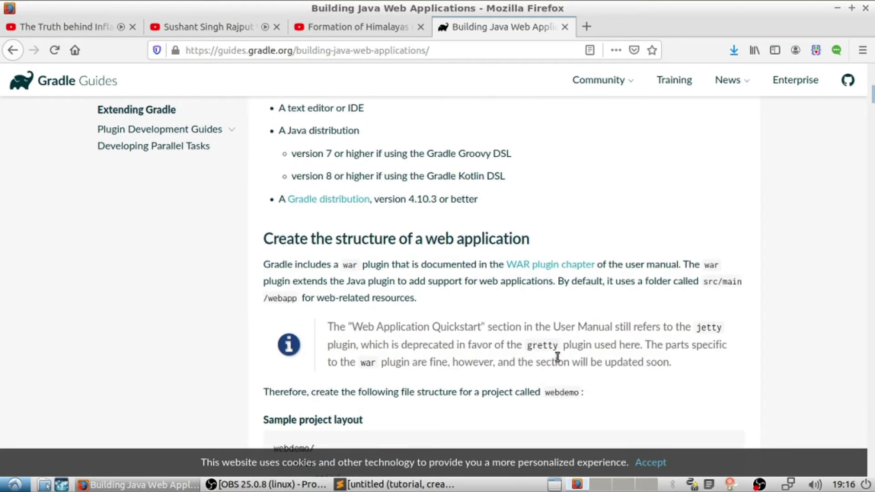
{"action": "scroll", "coordinate": [574, 272], "scroll_direction": "down", "scroll_amount": 1}
{"action": "scroll", "coordinate": [518, 255], "scroll_direction": "down", "scroll_amount": 1}
{"action": "scroll", "coordinate": [518, 255], "scroll_direction": "down", "scroll_amount": 2}
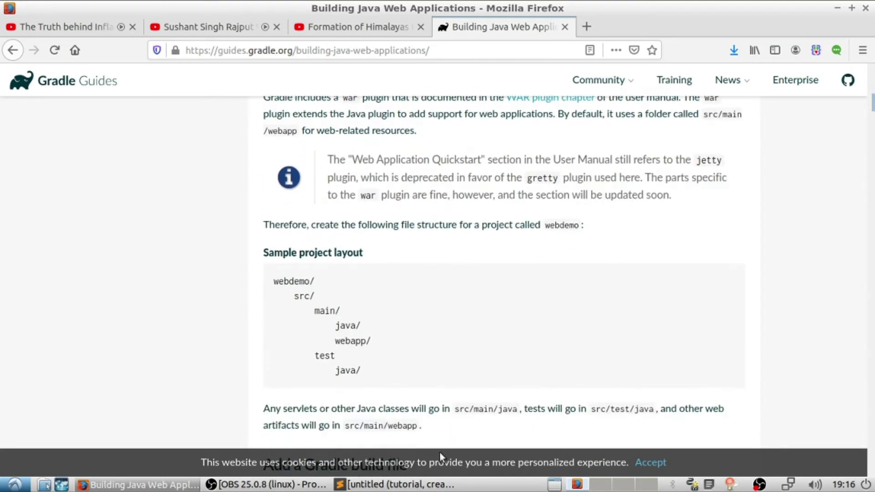
Step: Create a webdemo folder inside Tutorial, taking the name from the guide
{"action": "left_click", "coordinate": [44, 485]}
{"action": "double_click", "coordinate": [581, 306]}
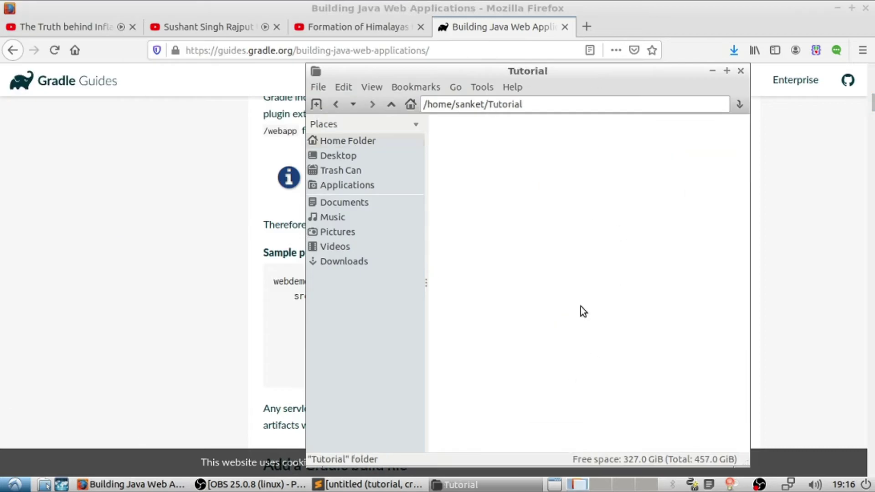
{"action": "key", "text": "ctrl+shift+n"}
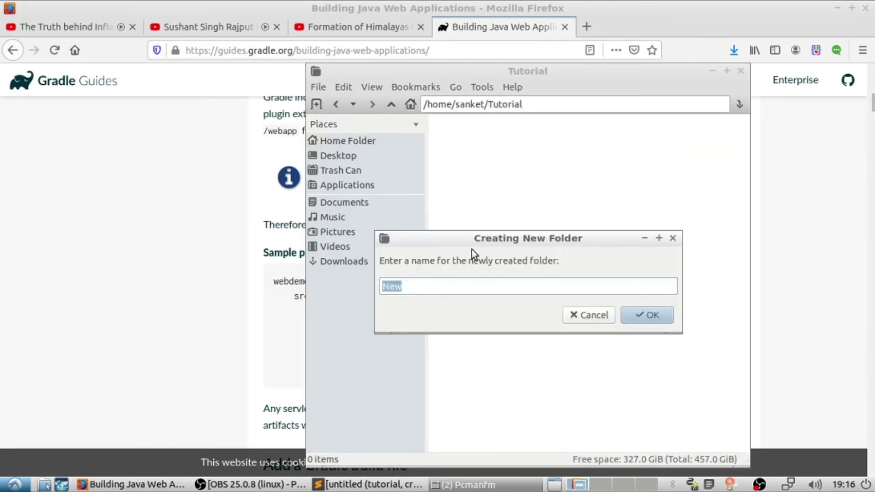
{"action": "double_click", "coordinate": [287, 281]}
{"action": "key", "text": "ctrl+c"}
{"action": "key", "text": "alt+Tab"}
{"action": "key", "text": "ctrl+v"}
{"action": "key", "text": "Return"}
{"action": "left_click_drag", "start_coordinate": [532, 74], "coordinate": [613, 67]}
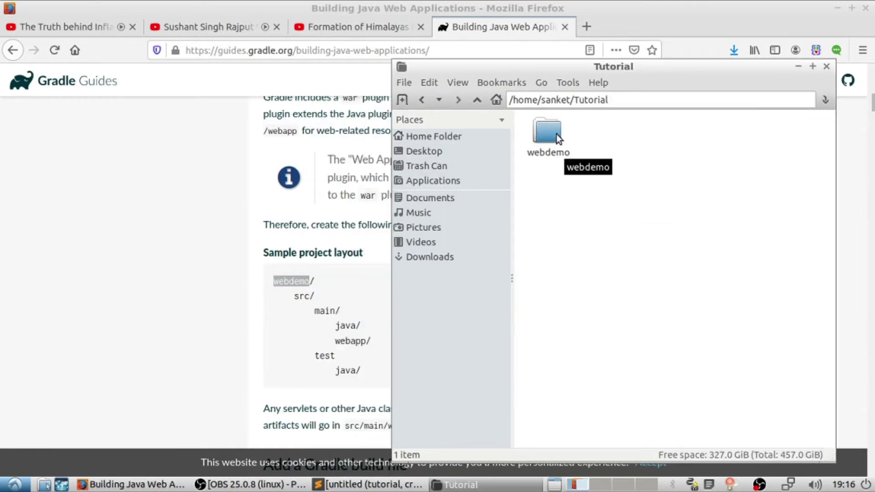
Step: Inside webdemo/src, create the main and test folders
{"action": "double_click", "coordinate": [557, 134]}
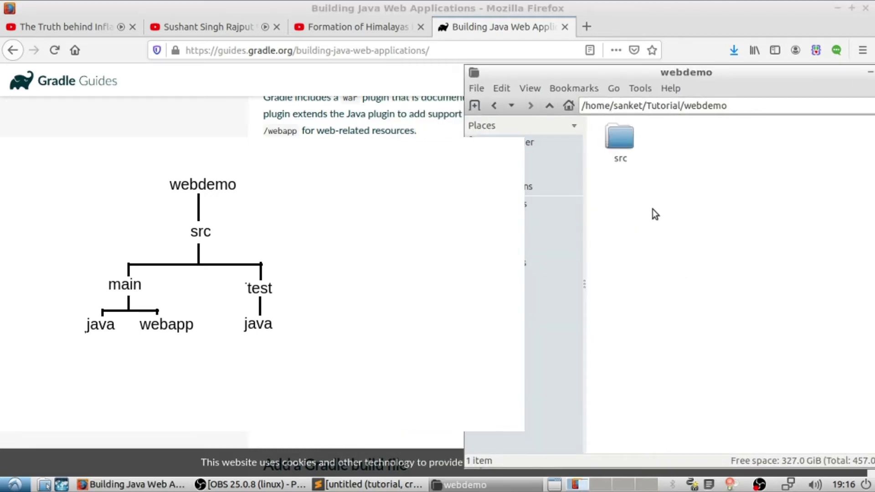
{"action": "double_click", "coordinate": [621, 139]}
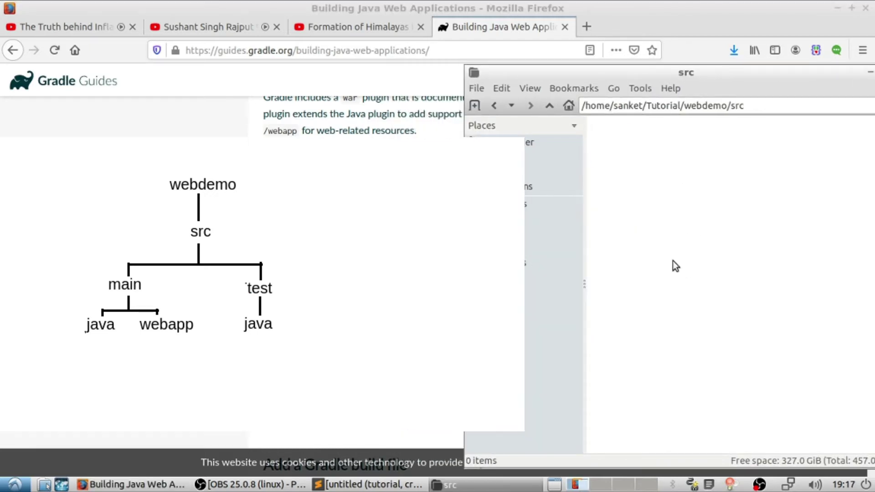
{"action": "key", "text": "ctrl+shift+n"}
{"action": "type", "text": "main"}
{"action": "key", "text": "Return"}
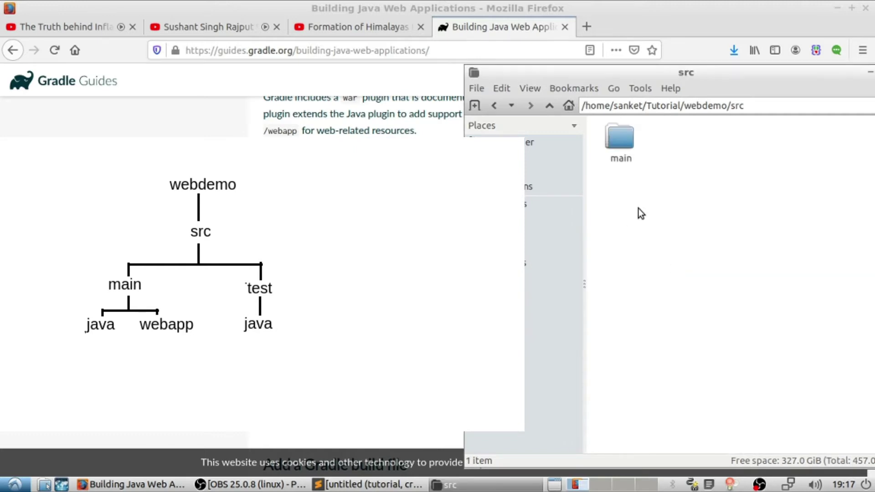
{"action": "key", "text": "ctrl+shift+n"}
{"action": "type", "text": "test"}
{"action": "key", "text": "Return"}
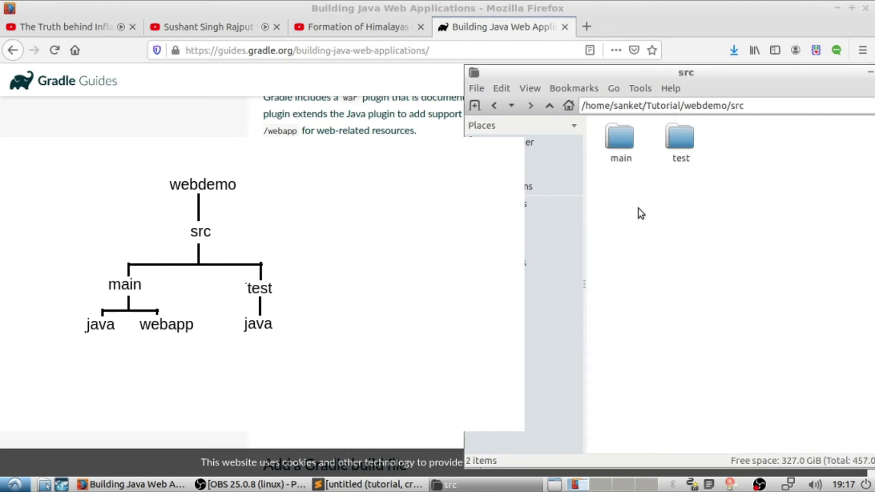
Step: Create the java and webapp folders inside main
{"action": "double_click", "coordinate": [621, 138]}
{"action": "key", "text": "ctrl+shift+n"}
{"action": "type", "text": "java"}
{"action": "key", "text": "Return"}
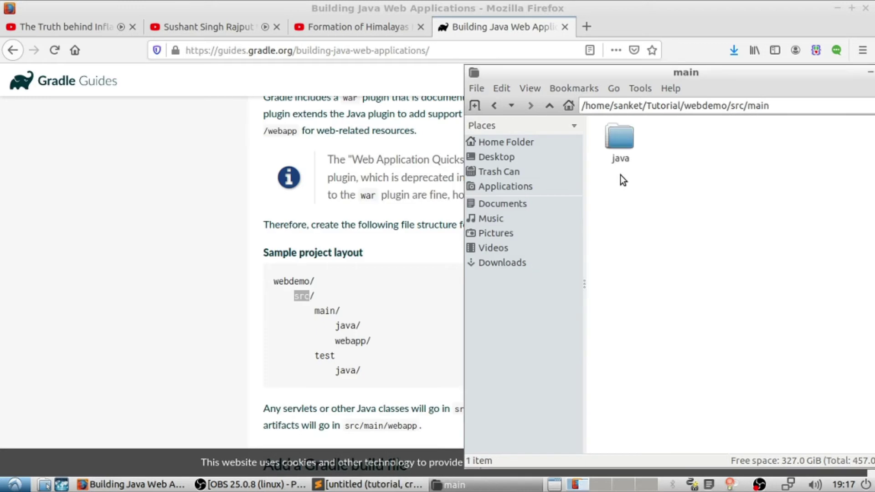
{"action": "key", "text": "ctrl+shift+n"}
{"action": "type", "text": "webapp"}
{"action": "key", "text": "Return"}
Step: Add a java folder under test and return to the webdemo folder via the path bar
{"action": "left_click", "coordinate": [494, 106]}
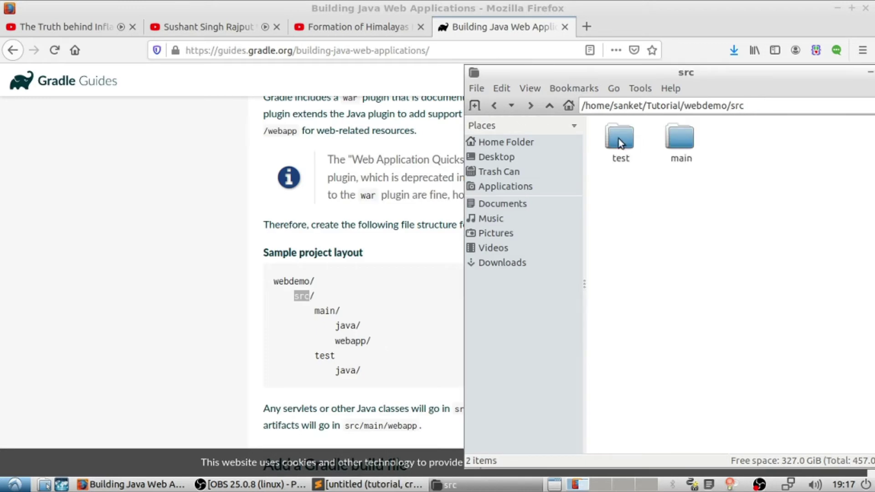
{"action": "double_click", "coordinate": [619, 139]}
{"action": "key", "text": "ctrl+shift+n"}
{"action": "type", "text": "java"}
{"action": "key", "text": "Return"}
{"action": "left_click_drag", "start_coordinate": [723, 105], "coordinate": [804, 105]}
{"action": "key", "text": "BackSpace"}
{"action": "key", "text": "Return"}
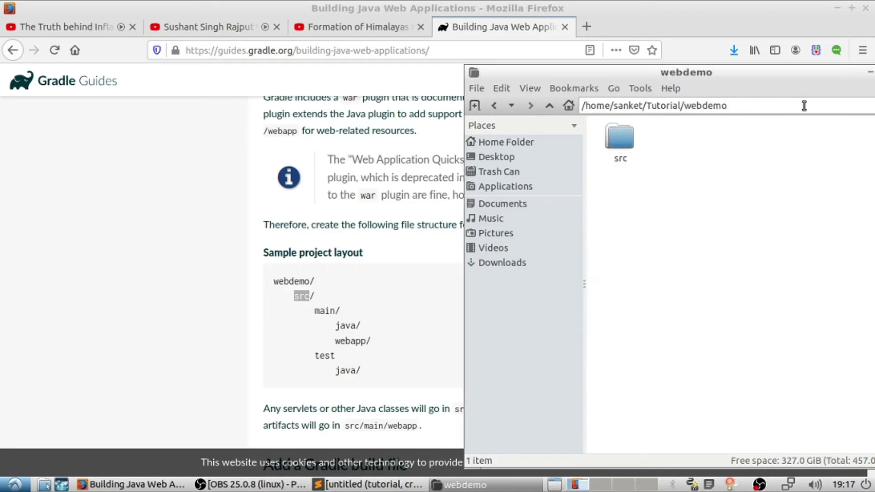
Step: View the guide's build.gradle section, then point the file manager back at /home/sanket/Tutorial/webdemo
{"action": "key", "text": "alt+Tab"}
{"action": "scroll", "coordinate": [202, 271], "scroll_direction": "down", "scroll_amount": 3}
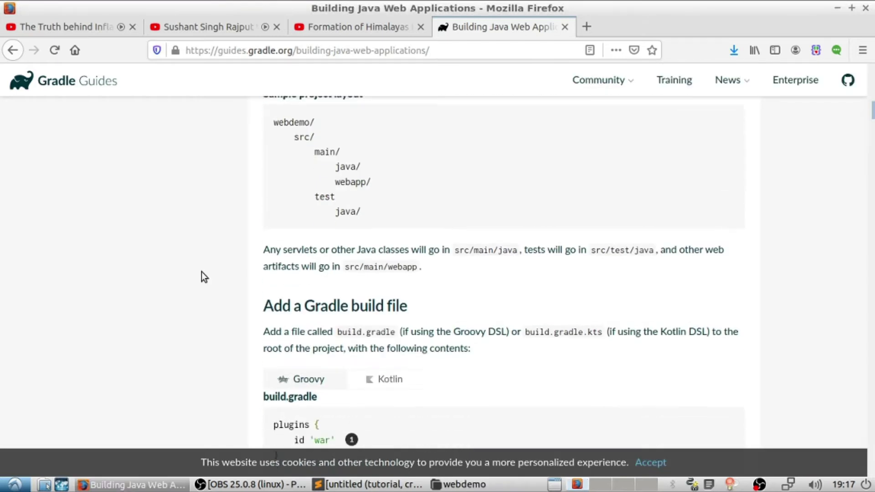
{"action": "scroll", "coordinate": [202, 271], "scroll_direction": "down", "scroll_amount": 3}
{"action": "scroll", "coordinate": [215, 260], "scroll_direction": "down", "scroll_amount": 2}
{"action": "scroll", "coordinate": [215, 260], "scroll_direction": "down", "scroll_amount": 2}
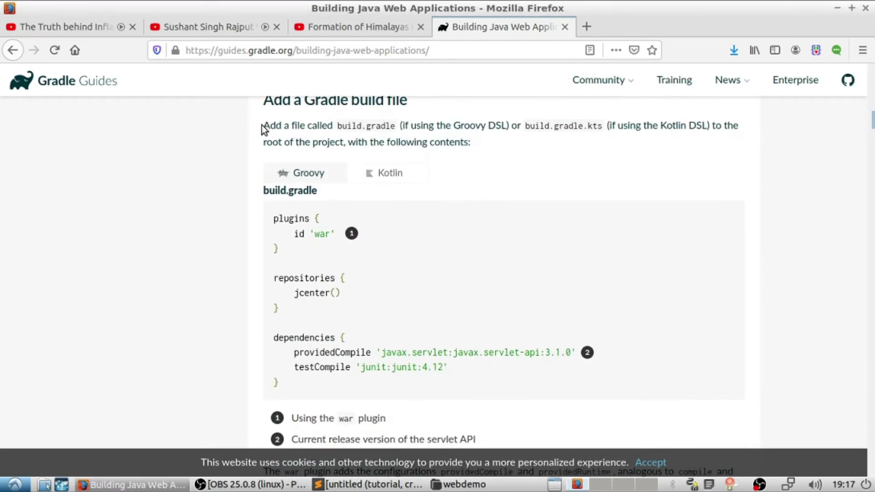
{"action": "left_click_drag", "start_coordinate": [263, 129], "coordinate": [491, 144]}
{"action": "left_click", "coordinate": [519, 144]}
{"action": "scroll", "coordinate": [519, 144], "scroll_direction": "up", "scroll_amount": 1}
{"action": "left_click", "coordinate": [451, 484]}
{"action": "left_click", "coordinate": [530, 105]}
{"action": "left_click", "coordinate": [530, 105]}
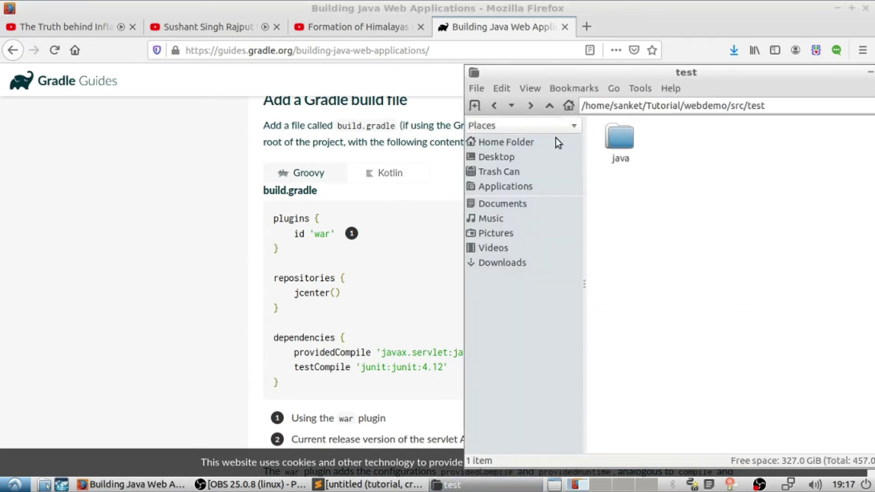
{"action": "left_click_drag", "start_coordinate": [767, 105], "coordinate": [684, 105]}
{"action": "key", "text": "BackSpace"}
{"action": "key", "text": "Return"}
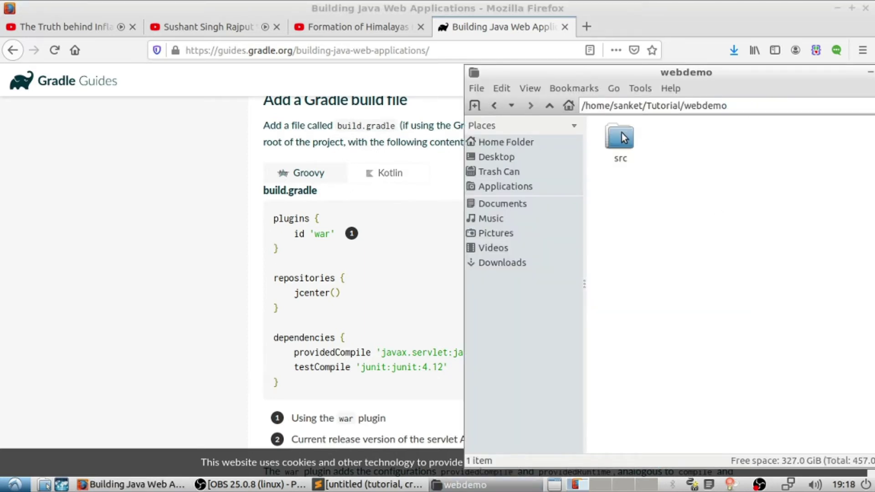
Step: Create an empty build.gradle file in webdemo and open it in Sublime Text
{"action": "right_click", "coordinate": [715, 180]}
{"action": "left_click", "coordinate": [752, 188]}
{"action": "left_click", "coordinate": [787, 205]}
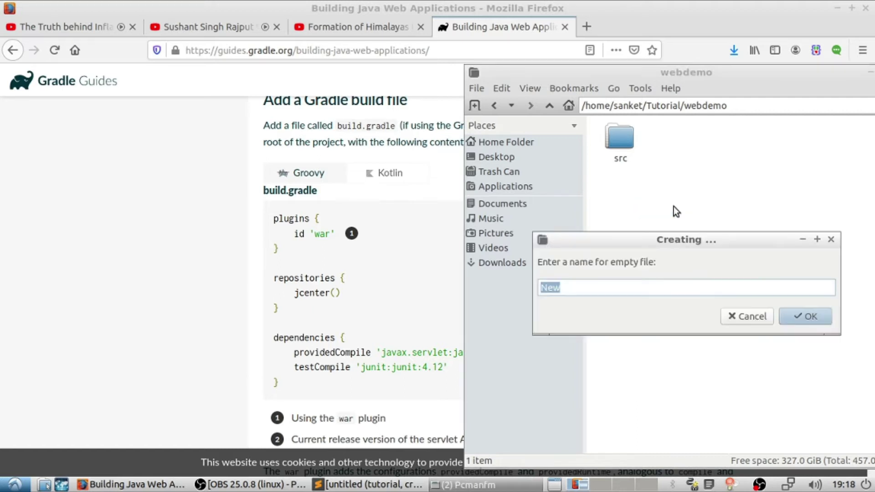
{"action": "type", "text": "build.gradle"}
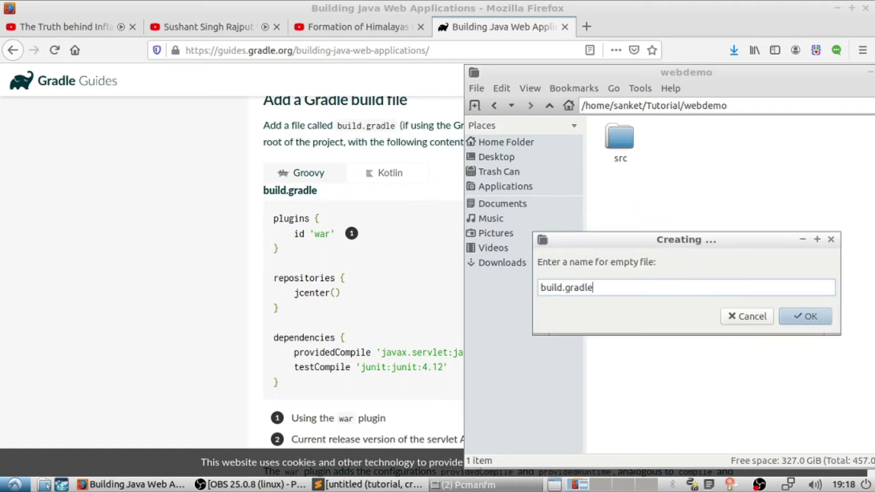
{"action": "key", "text": "Return"}
{"action": "double_click", "coordinate": [679, 142]}
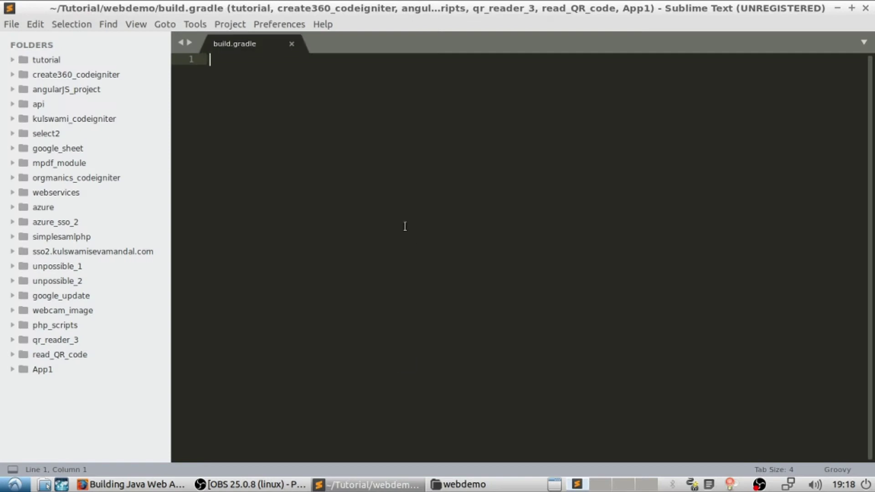
Step: Paste the guide's build.gradle snippet, trim the blank lines, and save the file
{"action": "left_click", "coordinate": [129, 484]}
{"action": "scroll", "coordinate": [294, 353], "scroll_direction": "down", "scroll_amount": 1}
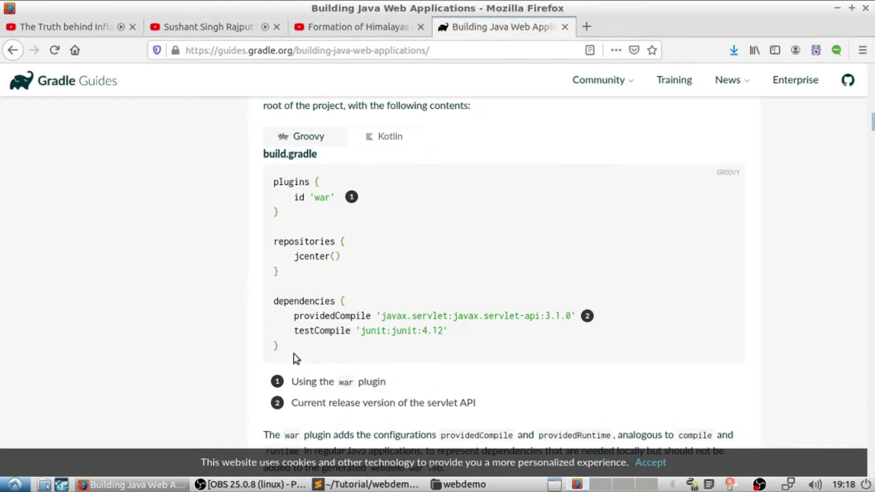
{"action": "left_click_drag", "start_coordinate": [293, 354], "coordinate": [264, 171]}
{"action": "key", "text": "ctrl+c"}
{"action": "left_click", "coordinate": [369, 485]}
{"action": "key", "text": "ctrl+v"}
{"action": "key", "text": "BackSpace"}
{"action": "key", "text": "BackSpace"}
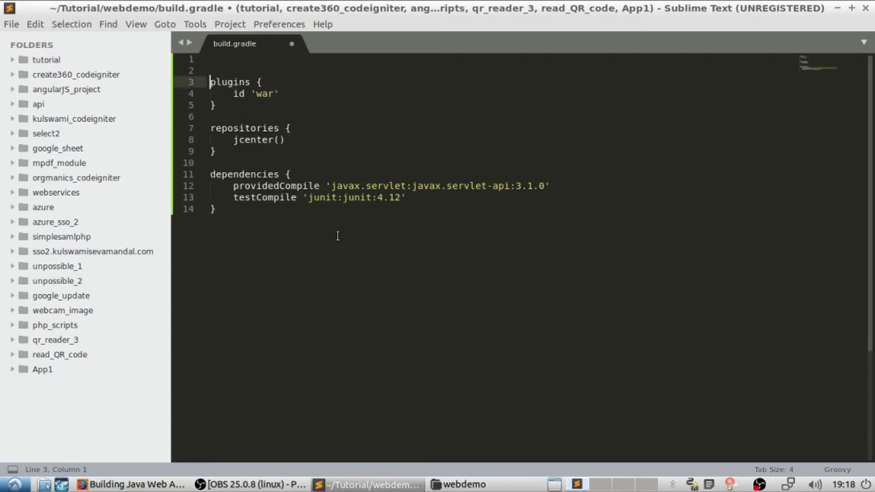
{"action": "key", "text": "ctrl+Home"}
{"action": "key", "text": "Delete"}
{"action": "key", "text": "Delete"}
{"action": "key", "text": "ctrl+s"}
{"action": "left_click", "coordinate": [836, 10]}
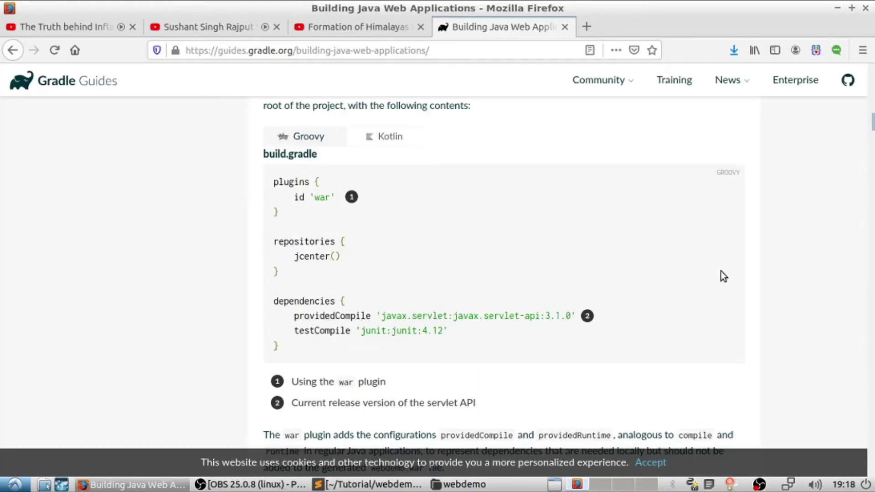
{"action": "scroll", "coordinate": [722, 272], "scroll_direction": "down", "scroll_amount": 3}
{"action": "scroll", "coordinate": [721, 272], "scroll_direction": "down", "scroll_amount": 3}
{"action": "scroll", "coordinate": [721, 272], "scroll_direction": "down", "scroll_amount": 2}
{"action": "scroll", "coordinate": [711, 274], "scroll_direction": "down", "scroll_amount": 1}
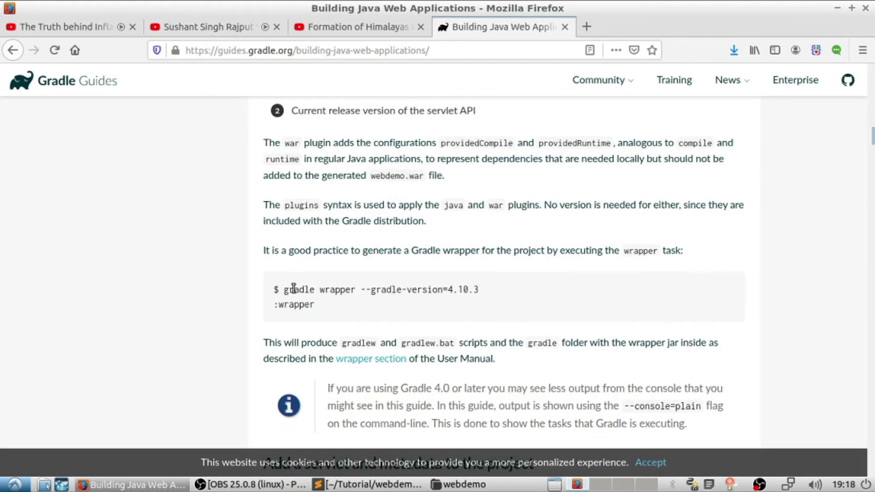
Step: Go up to Tutorial and open a terminal in the webdemo folder
{"action": "left_click", "coordinate": [465, 484]}
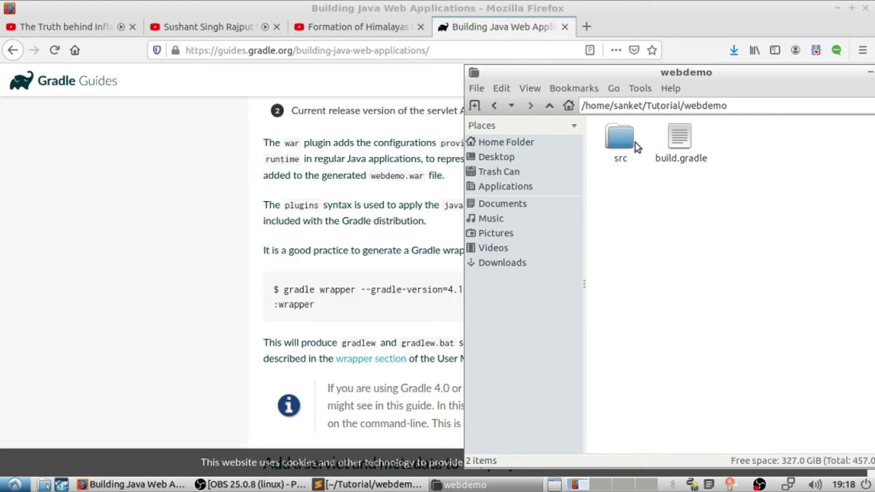
{"action": "left_click_drag", "start_coordinate": [679, 106], "coordinate": [744, 106]}
{"action": "key", "text": "BackSpace"}
{"action": "key", "text": "Return"}
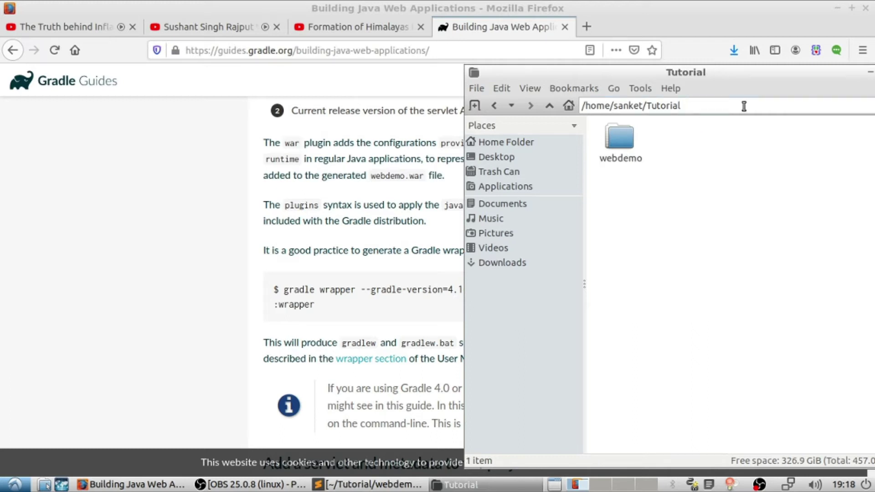
{"action": "left_click", "coordinate": [620, 137]}
{"action": "right_click", "coordinate": [619, 132]}
{"action": "left_click", "coordinate": [684, 186]}
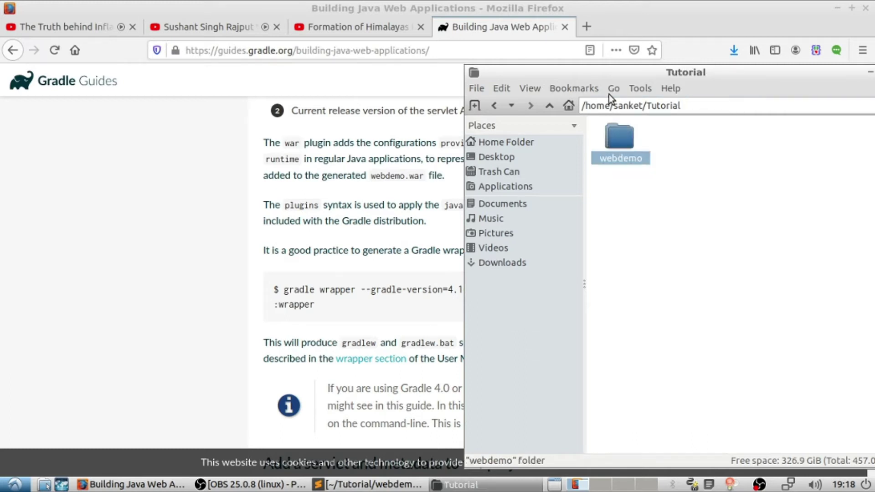
Step: Move the terminal and folder windows aside and minimize the Tutorial folder window
{"action": "left_click_drag", "start_coordinate": [341, 32], "coordinate": [520, 116]}
{"action": "left_click_drag", "start_coordinate": [710, 69], "coordinate": [596, 79]}
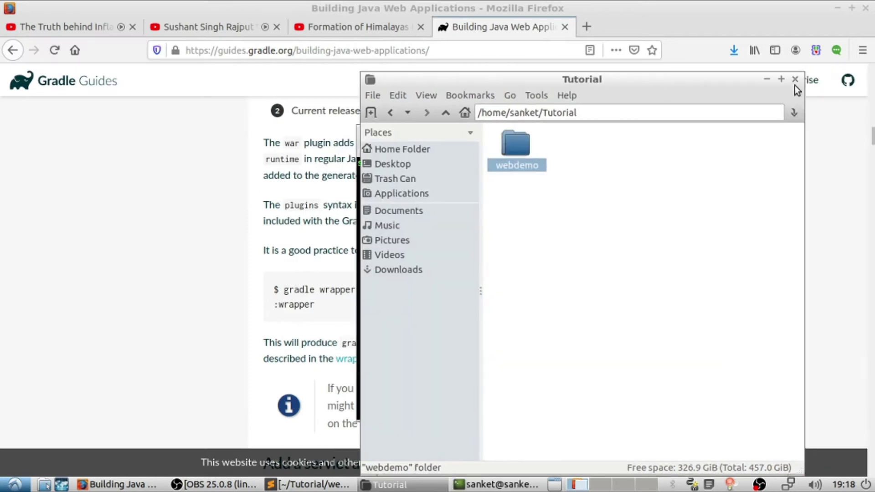
{"action": "left_click", "coordinate": [771, 79]}
{"action": "mouse_move", "coordinate": [577, 134]}
{"action": "left_mouse_down"}
{"action": "mouse_move", "coordinate": [710, 134]}
{"action": "mouse_move", "coordinate": [609, 39]}
{"action": "mouse_move", "coordinate": [445, 77]}
{"action": "mouse_move", "coordinate": [516, 90]}
{"action": "left_mouse_up"}
Step: Run gradle -v in the terminal to confirm Gradle 6.4.1 is installed
{"action": "left_click", "coordinate": [224, 239]}
{"action": "scroll", "coordinate": [224, 238], "scroll_direction": "up", "scroll_amount": 3}
{"action": "key", "text": "alt+Tab"}
{"action": "type", "text": "radle "}
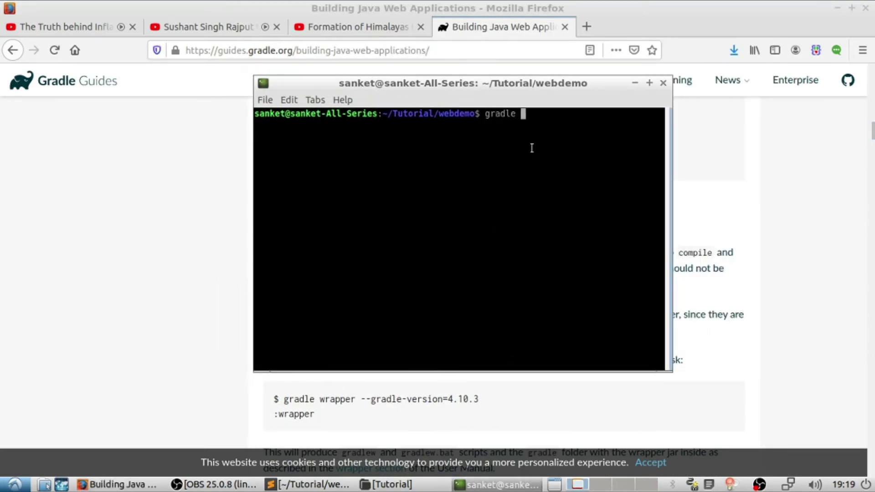
{"action": "type", "text": "-v"}
{"action": "key", "text": "Return"}
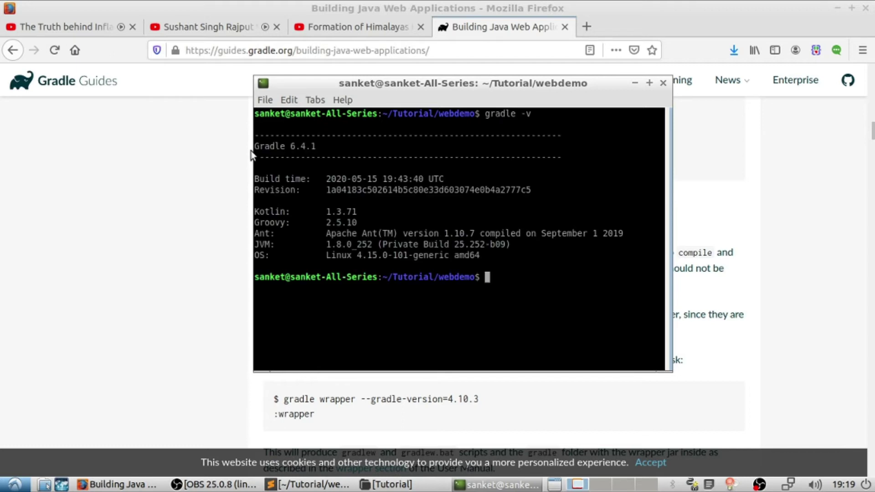
{"action": "type", "text": "g"}
{"action": "type", "text": "radle wrapper --g"}
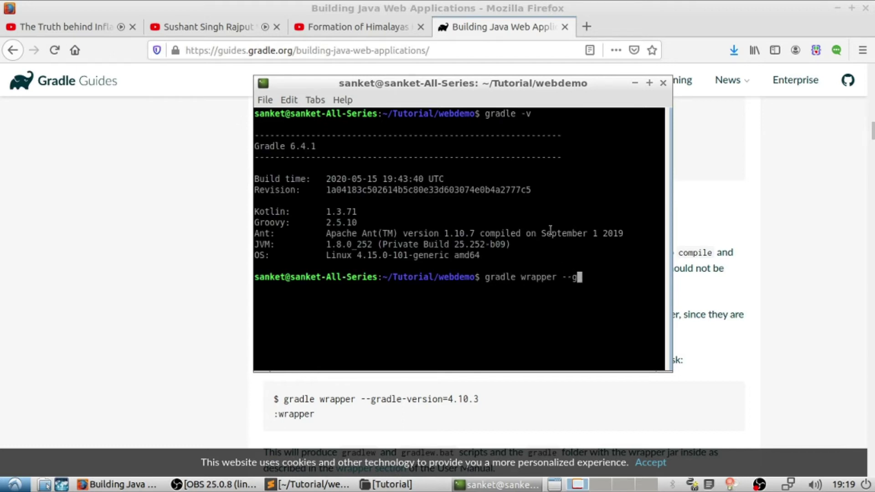
{"action": "type", "text": "radle-version=4.10"}
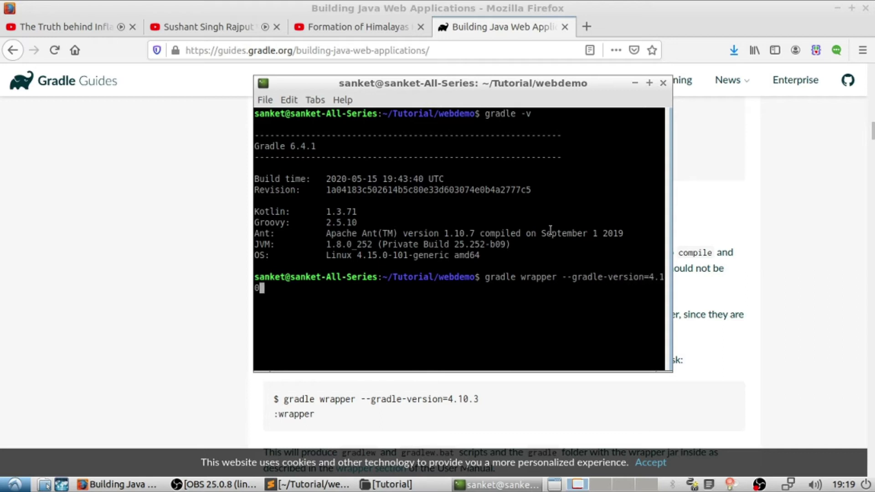
{"action": "type", "text": ".3"}
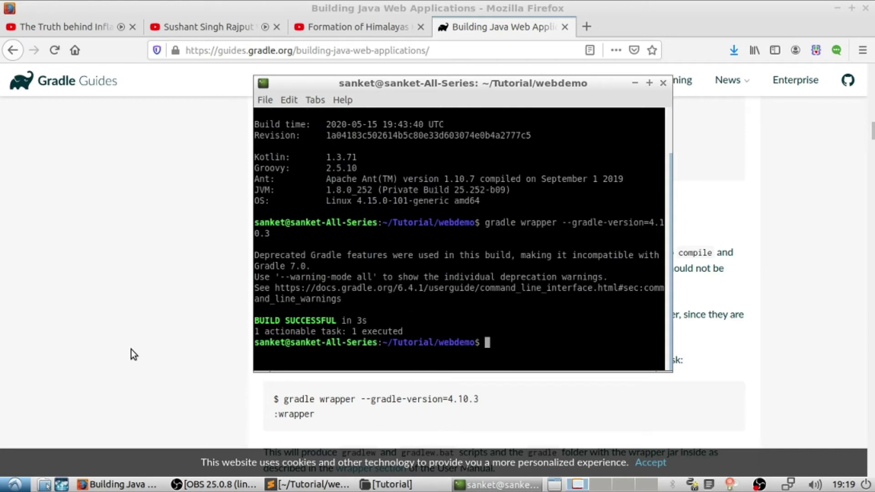
Step: In the guide's servlet section, select the org/gradle/demo package path
{"action": "left_click", "coordinate": [215, 340]}
{"action": "scroll", "coordinate": [216, 340], "scroll_direction": "down", "scroll_amount": 3}
{"action": "scroll", "coordinate": [215, 341], "scroll_direction": "down", "scroll_amount": 5}
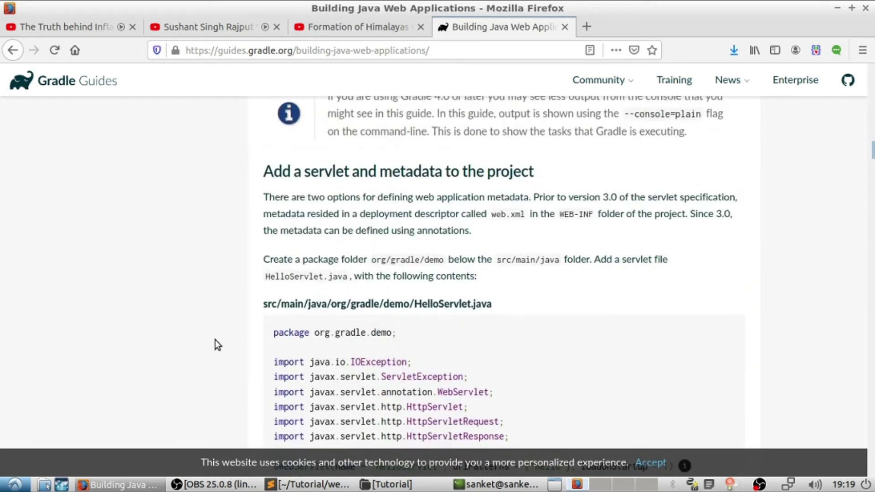
{"action": "scroll", "coordinate": [215, 339], "scroll_direction": "down", "scroll_amount": 3}
{"action": "scroll", "coordinate": [215, 340], "scroll_direction": "up", "scroll_amount": 1}
{"action": "mouse_move", "coordinate": [263, 259]}
{"action": "left_mouse_down"}
{"action": "mouse_move", "coordinate": [377, 269]}
{"action": "mouse_move", "coordinate": [433, 261]}
{"action": "left_mouse_up"}
{"action": "left_click", "coordinate": [527, 282]}
{"action": "left_click", "coordinate": [500, 264]}
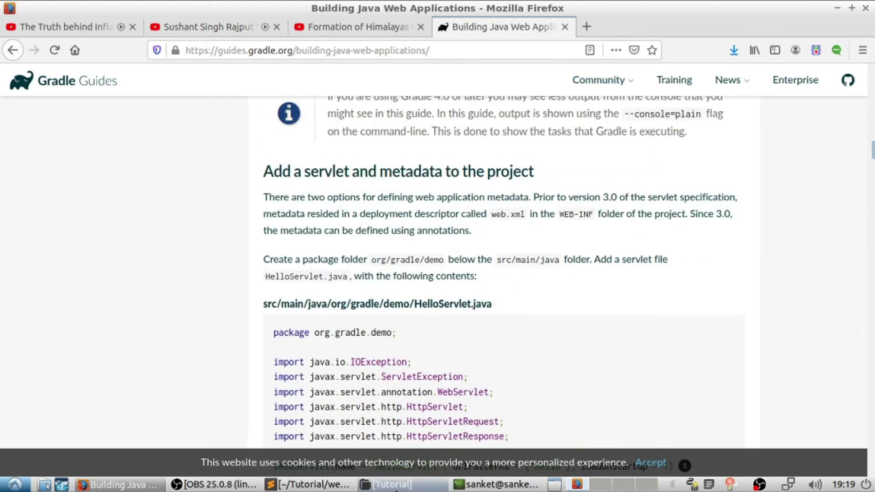
Step: Bring back the Tutorial folder window and select the webdemo project folder
{"action": "left_click", "coordinate": [387, 484]}
{"action": "left_click_drag", "start_coordinate": [593, 81], "coordinate": [716, 81]}
{"action": "left_click", "coordinate": [683, 226]}
{"action": "left_click", "coordinate": [641, 144]}
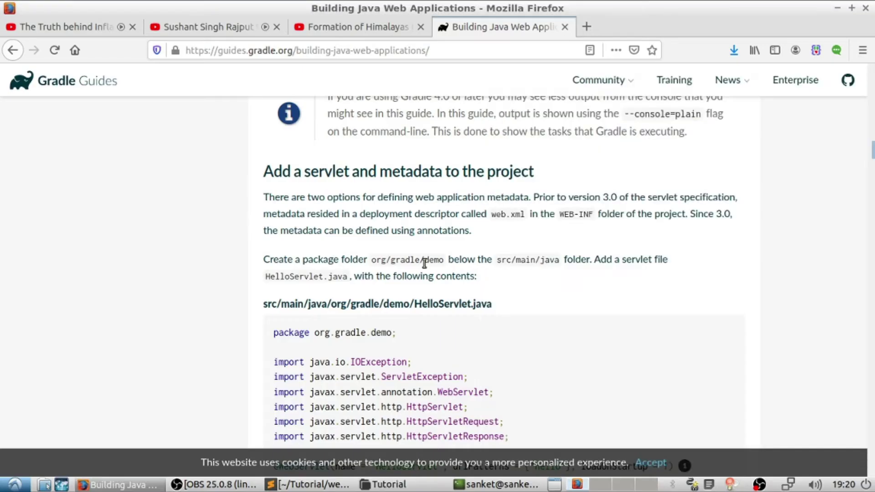
Step: Navigate into the project's src/main/java folder
{"action": "left_click_drag", "start_coordinate": [499, 260], "coordinate": [560, 261]}
{"action": "left_click", "coordinate": [387, 484]}
{"action": "double_click", "coordinate": [637, 137]}
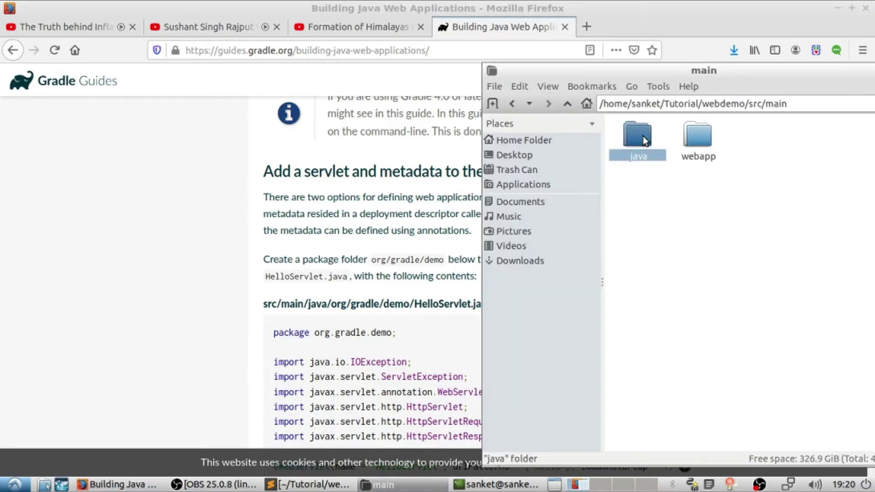
{"action": "double_click", "coordinate": [644, 137]}
{"action": "left_click_drag", "start_coordinate": [610, 72], "coordinate": [622, 70]}
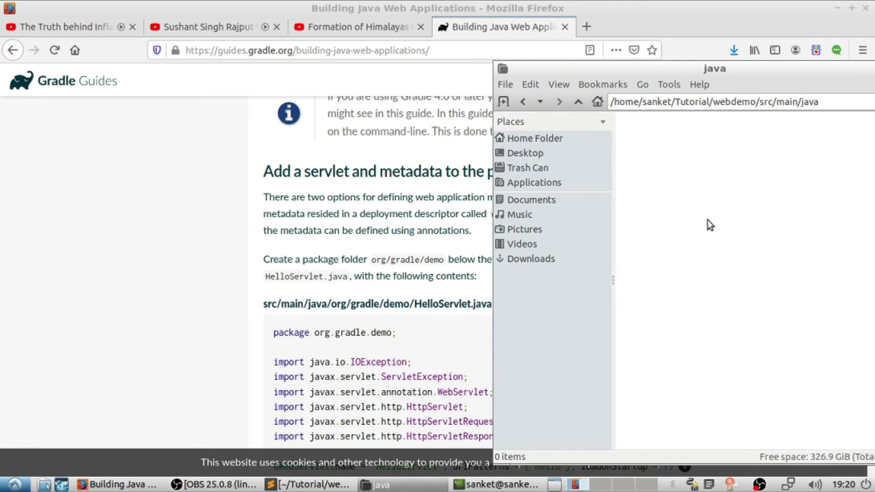
Step: Create an org folder in java and a gradle folder inside it
{"action": "key", "text": "ctrl+shift+n"}
{"action": "type", "text": "org"}
{"action": "key", "text": "Return"}
{"action": "double_click", "coordinate": [649, 140]}
{"action": "key", "text": "ctrl+shift+n"}
{"action": "type", "text": "gradle"}
{"action": "key", "text": "Return"}
{"action": "left_click", "coordinate": [658, 126]}
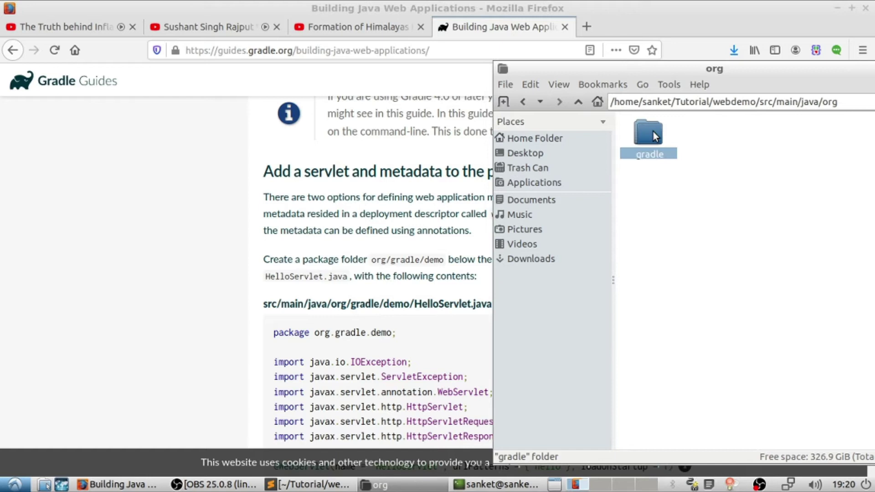
{"action": "double_click", "coordinate": [654, 131]}
Step: Create the demo folder inside gradle and open it
{"action": "left_click_drag", "start_coordinate": [684, 68], "coordinate": [696, 79]}
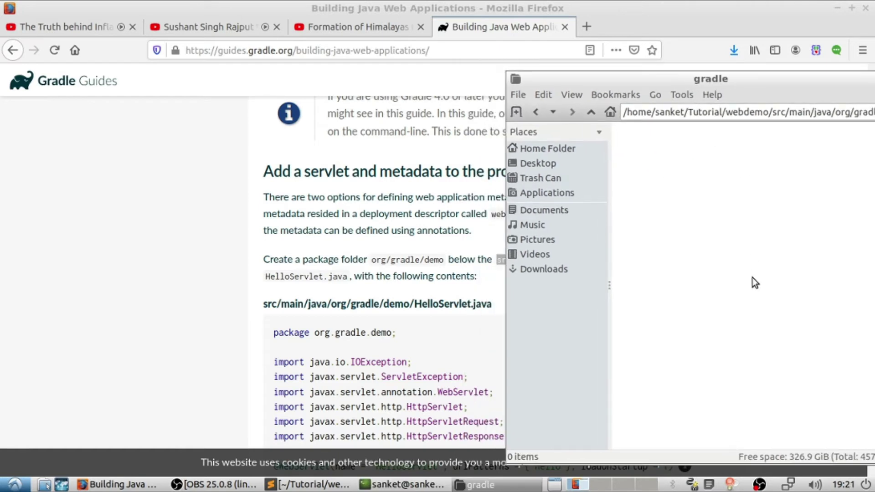
{"action": "key", "text": "ctrl+shift+n"}
{"action": "type", "text": "demo"}
{"action": "key", "text": "Return"}
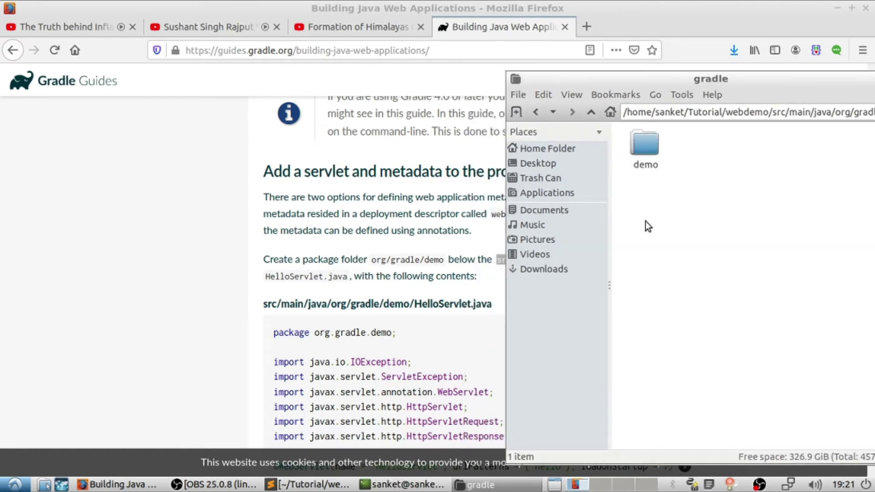
{"action": "double_click", "coordinate": [646, 147]}
Step: Create an empty HelloServlet.java in demo, copying the name from the guide
{"action": "left_click_drag", "start_coordinate": [415, 304], "coordinate": [463, 301]}
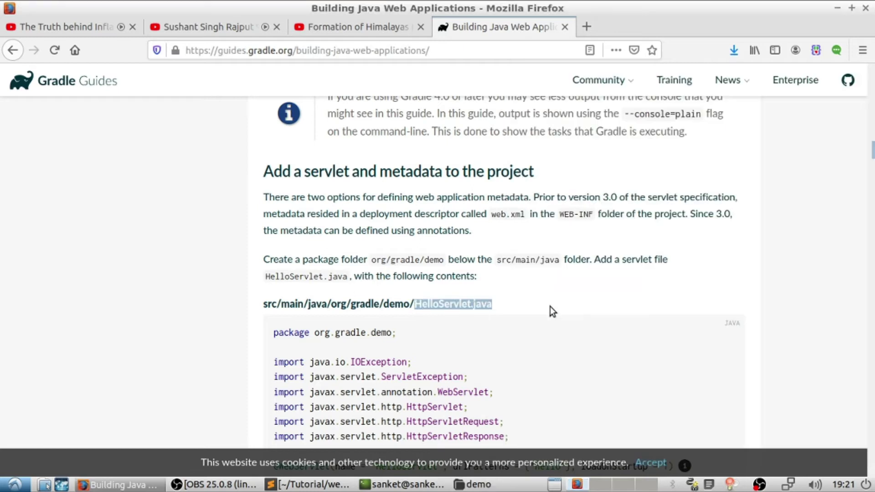
{"action": "key", "text": "ctrl+c"}
{"action": "key", "text": "alt+Tab"}
{"action": "right_click", "coordinate": [732, 232]}
{"action": "left_click", "coordinate": [689, 257]}
{"action": "key", "text": "ctrl+v"}
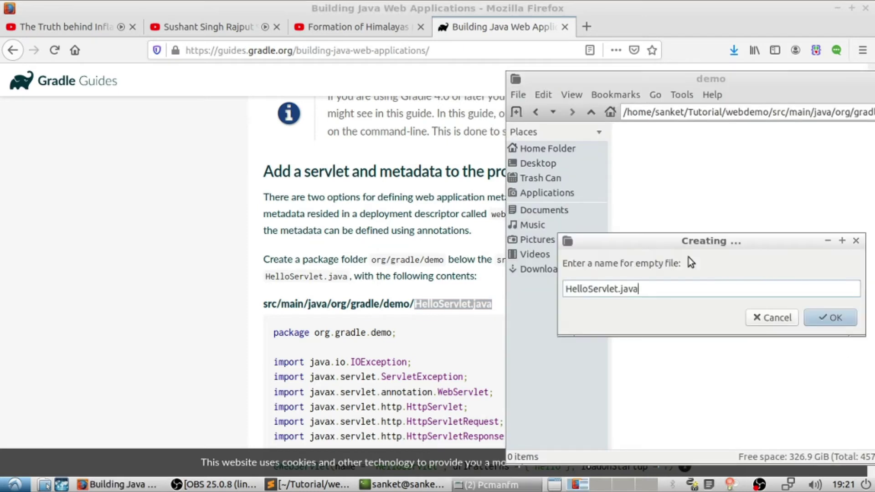
{"action": "key", "text": "Return"}
Step: Paste the guide's HelloServlet code into HelloServlet.java and save it
{"action": "double_click", "coordinate": [645, 147]}
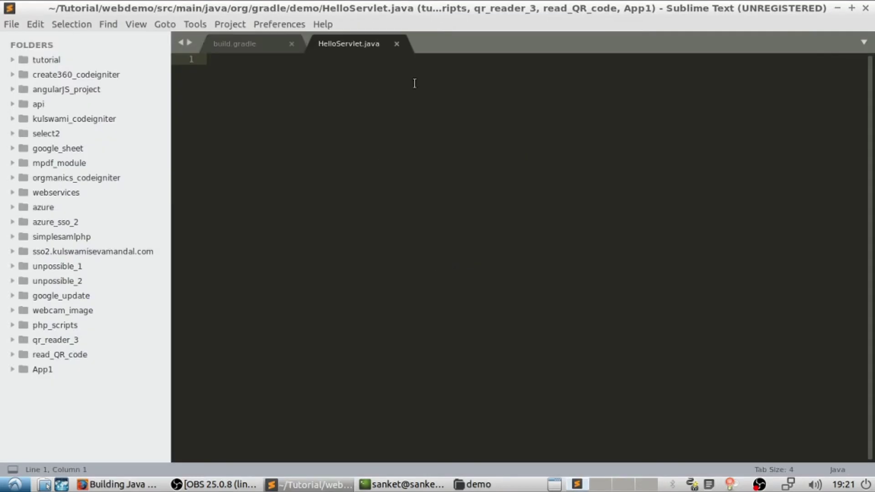
{"action": "left_click", "coordinate": [123, 485]}
{"action": "scroll", "coordinate": [438, 274], "scroll_direction": "down", "scroll_amount": 5}
{"action": "left_click_drag", "start_coordinate": [294, 362], "coordinate": [278, 151]}
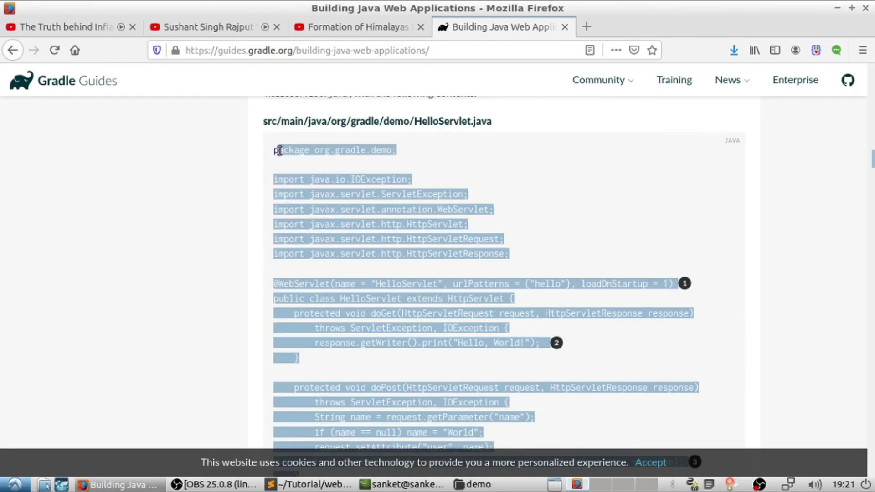
{"action": "key", "text": "ctrl+c"}
{"action": "key", "text": "alt+Tab"}
{"action": "key", "text": "ctrl+v"}
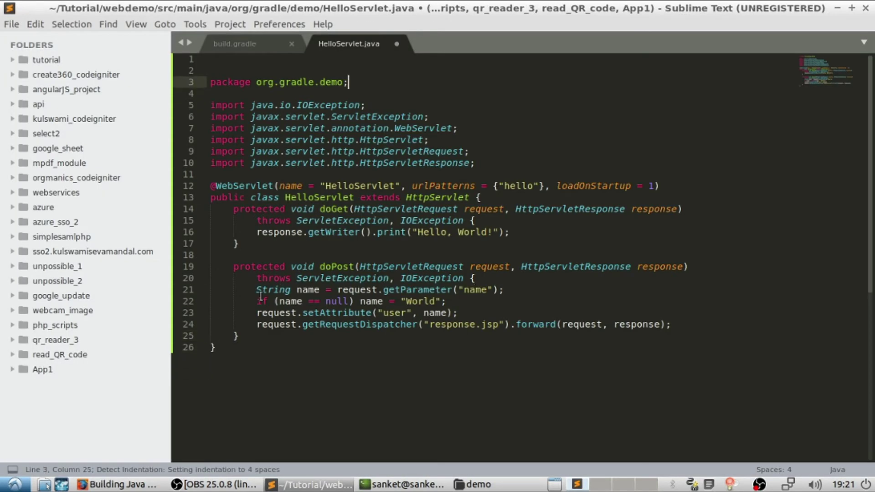
{"action": "key", "text": "ctrl+s"}
Step: Select the guide's index.html code block
{"action": "left_click", "coordinate": [371, 70]}
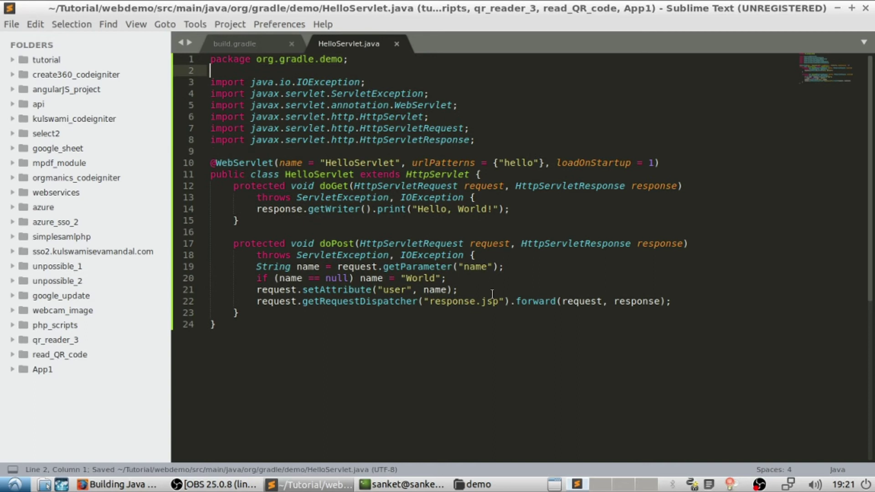
{"action": "left_click", "coordinate": [431, 302]}
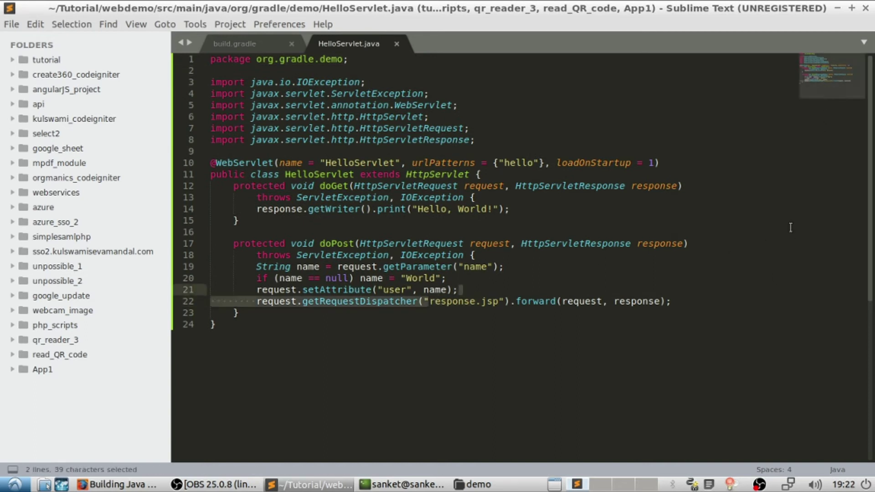
{"action": "key", "text": "alt+Tab"}
{"action": "scroll", "coordinate": [197, 260], "scroll_direction": "down", "scroll_amount": 3}
{"action": "scroll", "coordinate": [197, 260], "scroll_direction": "down", "scroll_amount": 2}
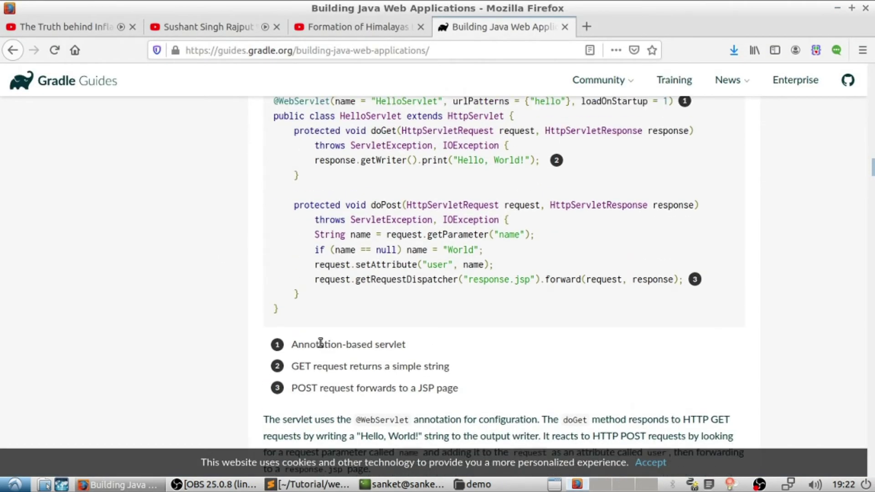
{"action": "scroll", "coordinate": [376, 362], "scroll_direction": "down", "scroll_amount": 3}
{"action": "left_click_drag", "start_coordinate": [472, 322], "coordinate": [673, 302]}
{"action": "scroll", "coordinate": [572, 392], "scroll_direction": "up", "scroll_amount": 2}
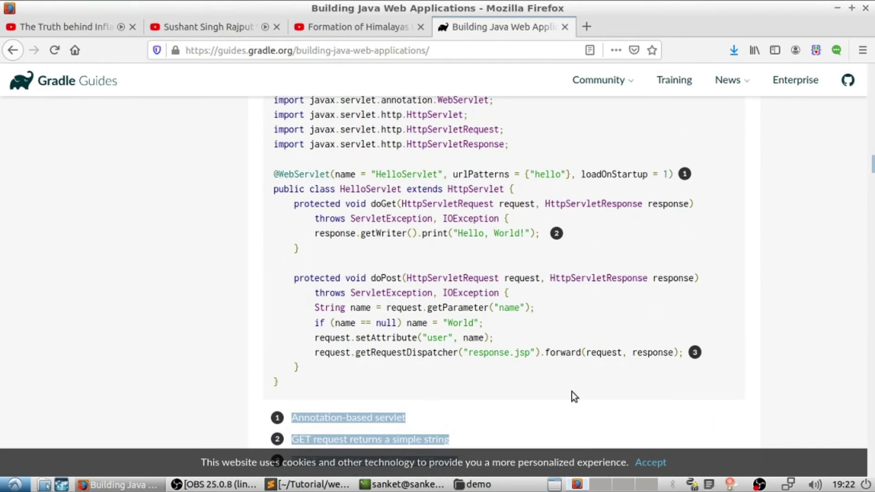
{"action": "scroll", "coordinate": [571, 392], "scroll_direction": "down", "scroll_amount": 8}
{"action": "scroll", "coordinate": [665, 371], "scroll_direction": "down", "scroll_amount": 2}
{"action": "scroll", "coordinate": [548, 274], "scroll_direction": "down", "scroll_amount": 2}
{"action": "scroll", "coordinate": [503, 246], "scroll_direction": "down", "scroll_amount": 2}
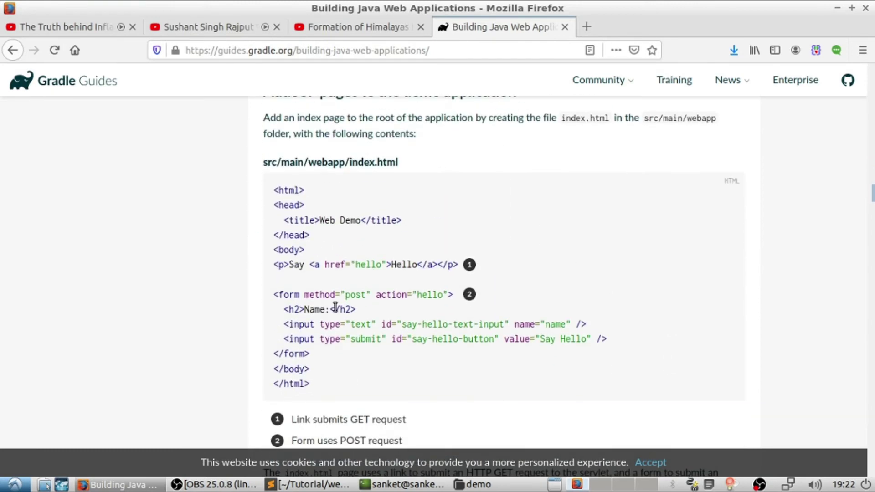
{"action": "left_click_drag", "start_coordinate": [313, 384], "coordinate": [274, 221]}
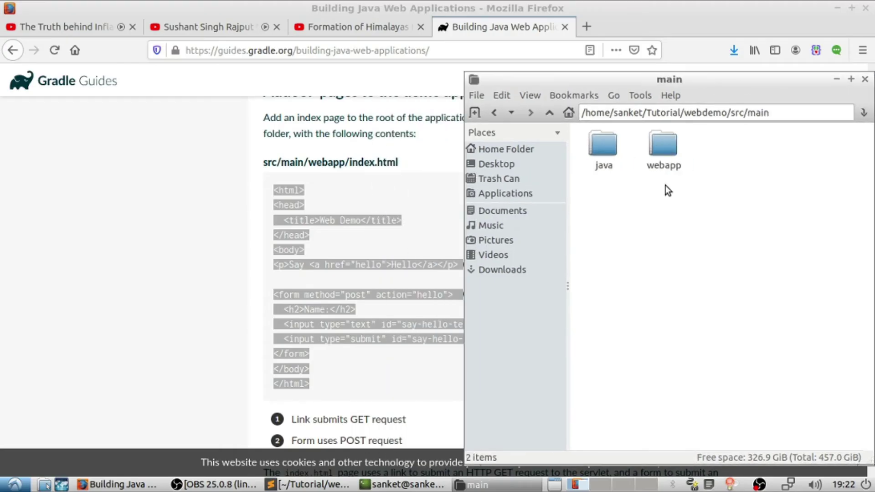
Step: Create an empty index.html in webapp, open it, and paste the copied page markup
{"action": "right_click", "coordinate": [657, 215]}
{"action": "left_click", "coordinate": [697, 221]}
{"action": "left_click", "coordinate": [810, 244]}
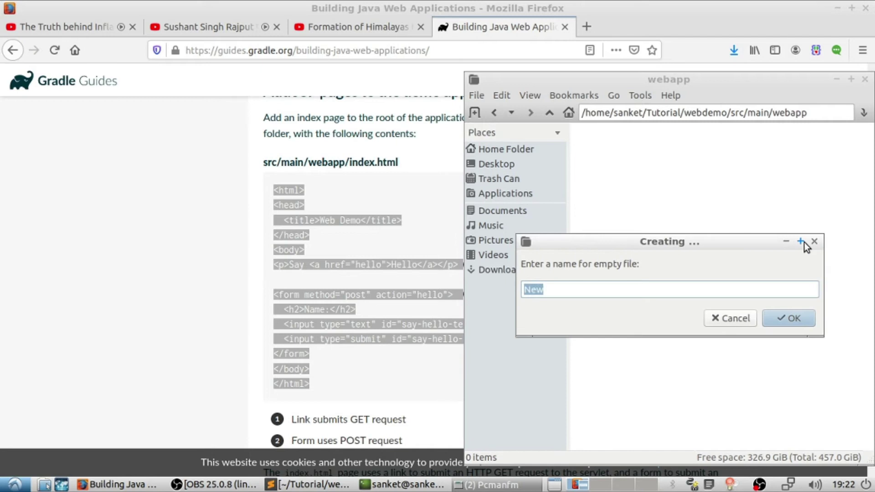
{"action": "type", "text": "index.html"}
{"action": "key", "text": "Return"}
{"action": "double_click", "coordinate": [601, 145]}
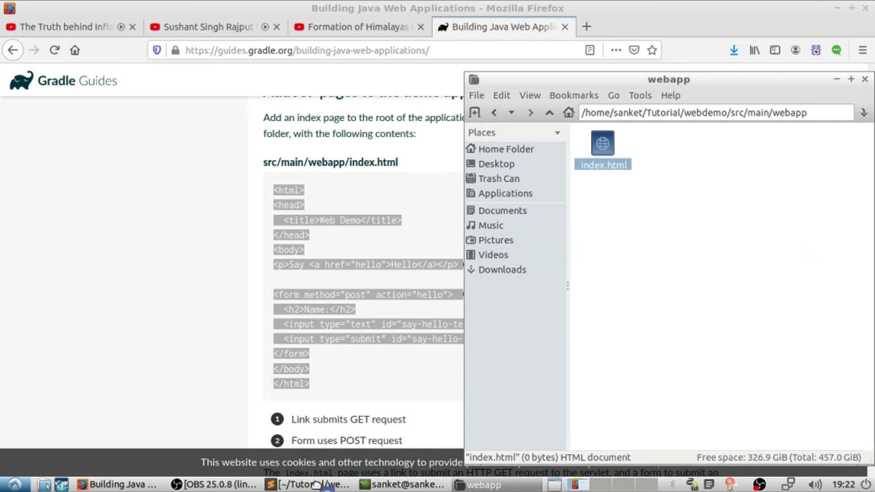
{"action": "key", "text": "ctrl+v"}
Step: Save index.html and select the response.jsp file name in the guide
{"action": "key", "text": "ctrl+s"}
{"action": "key", "text": "ctrl+Home"}
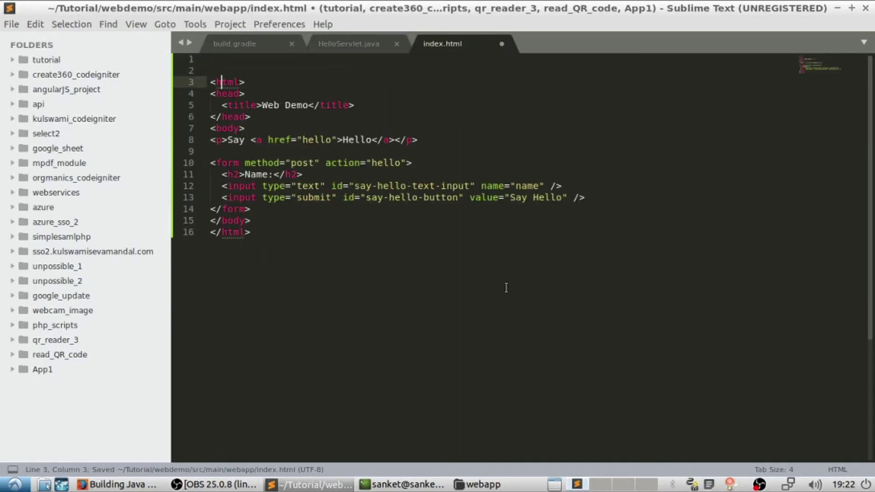
{"action": "key", "text": "alt+Tab"}
{"action": "left_click", "coordinate": [693, 300]}
{"action": "scroll", "coordinate": [692, 300], "scroll_direction": "down", "scroll_amount": 5}
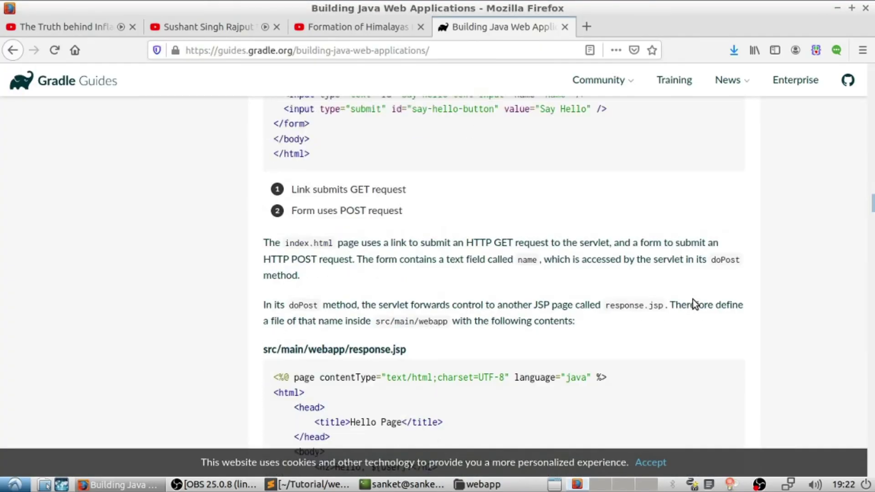
{"action": "scroll", "coordinate": [693, 299], "scroll_direction": "down", "scroll_amount": 3}
{"action": "double_click", "coordinate": [377, 177]}
Step: Create an empty response.jsp file in the webapp folder
{"action": "left_click", "coordinate": [288, 486]}
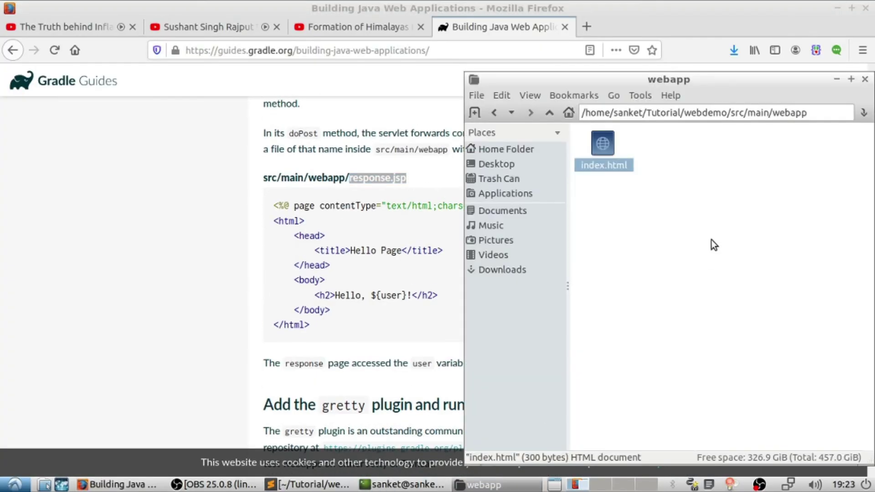
{"action": "right_click", "coordinate": [712, 238]}
{"action": "left_click", "coordinate": [684, 268]}
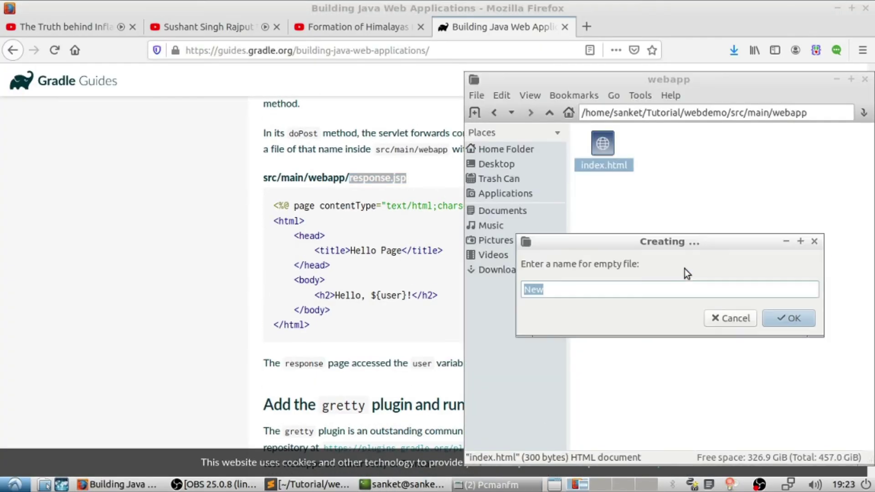
{"action": "key", "text": "ctrl+v"}
{"action": "key", "text": "Return"}
{"action": "left_click", "coordinate": [313, 485]}
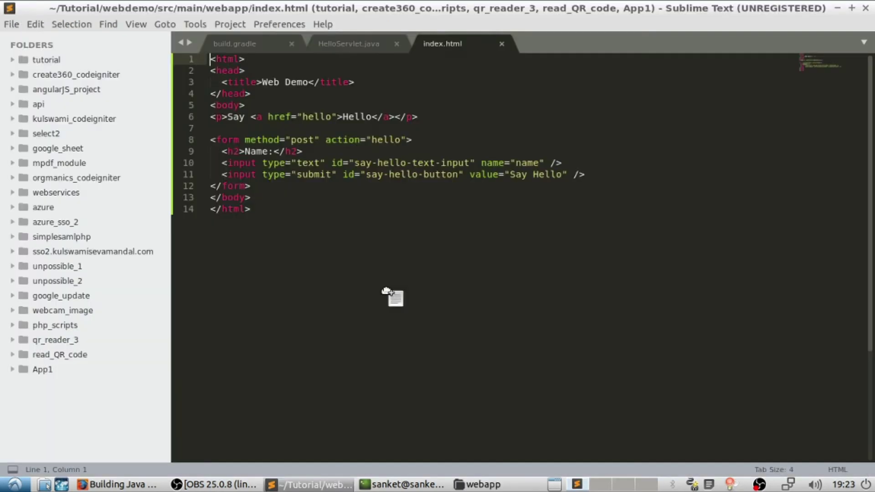
{"action": "left_click", "coordinate": [478, 485]}
Step: Paste the guide's Hello Page JSP code into response.jsp, trim blank lines, and save it
{"action": "left_click", "coordinate": [120, 485]}
{"action": "left_click_drag", "start_coordinate": [312, 329], "coordinate": [273, 205]}
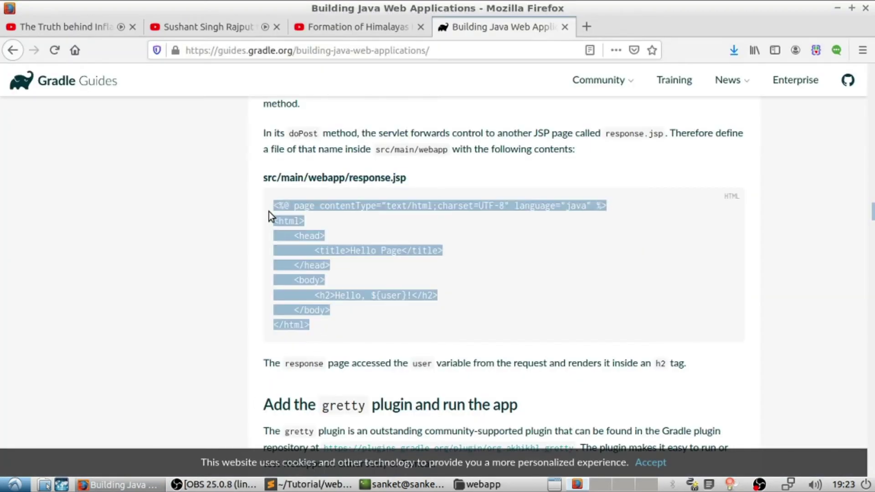
{"action": "key", "text": "ctrl+c"}
{"action": "left_click", "coordinate": [478, 485]}
{"action": "left_click", "coordinate": [314, 485]}
{"action": "key", "text": "ctrl+v"}
{"action": "left_click", "coordinate": [249, 163]}
{"action": "key", "text": "ctrl+Home"}
{"action": "key", "text": "Delete"}
{"action": "key", "text": "Delete"}
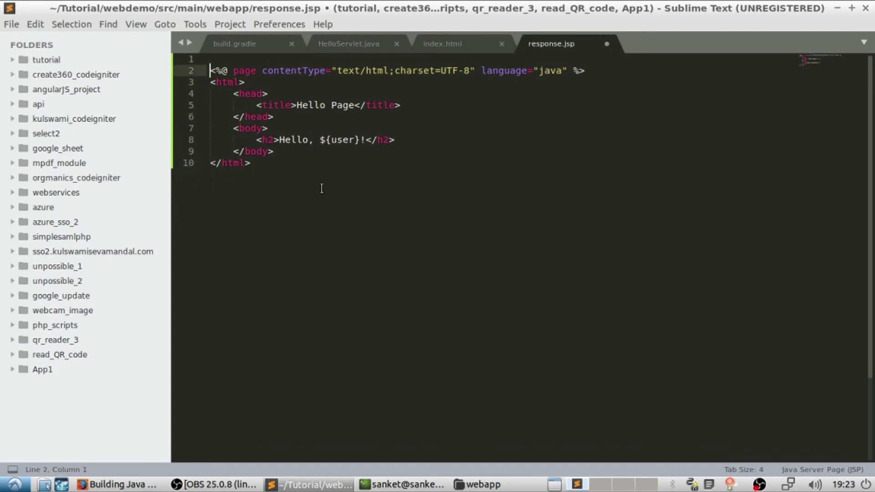
{"action": "key", "text": "ctrl+s"}
Step: Copy the guide's org.gretty version 2.2.0 plugin line below id 'war' in build.gradle and save
{"action": "left_click", "coordinate": [120, 485]}
{"action": "scroll", "coordinate": [449, 209], "scroll_direction": "down", "scroll_amount": 3}
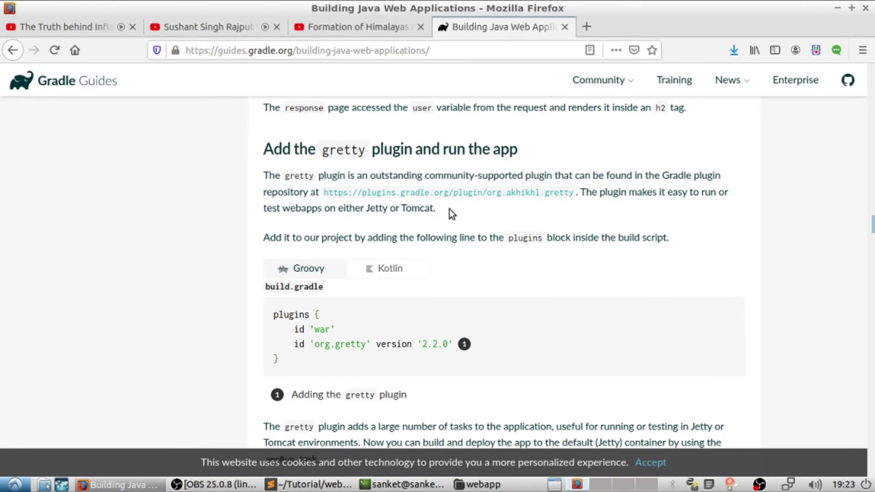
{"action": "left_click_drag", "start_coordinate": [294, 344], "coordinate": [454, 344]}
{"action": "key", "text": "ctrl+c"}
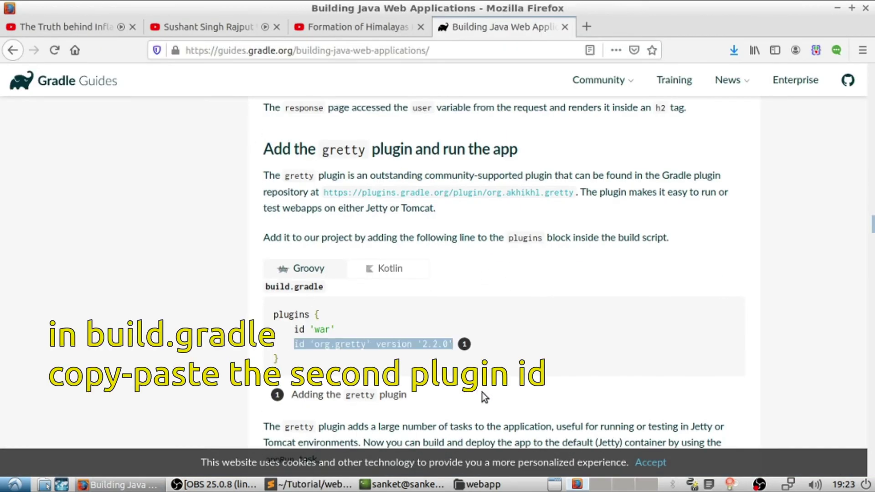
{"action": "left_click", "coordinate": [314, 485]}
{"action": "left_click", "coordinate": [235, 43]}
{"action": "left_click", "coordinate": [316, 71]}
{"action": "key", "text": "Return"}
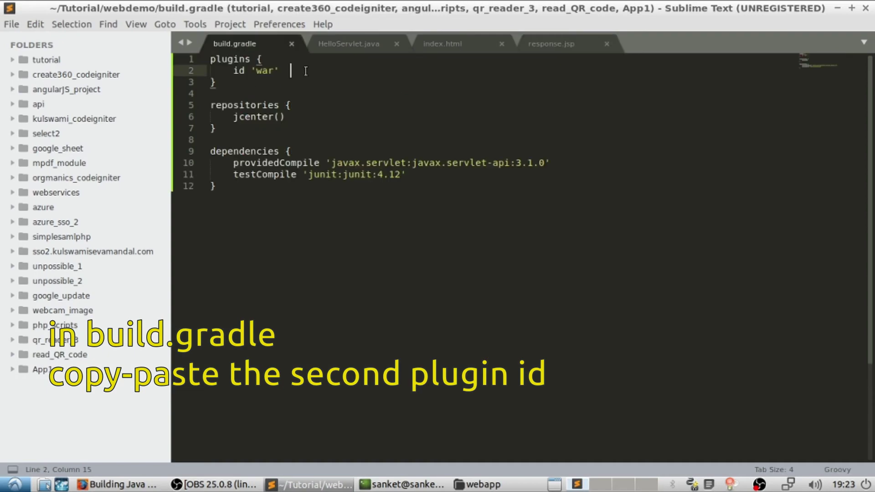
{"action": "key", "text": "ctrl+v"}
{"action": "key", "text": "ctrl+s"}
{"action": "key", "text": "alt+Tab"}
{"action": "scroll", "coordinate": [625, 272], "scroll_direction": "down", "scroll_amount": 5}
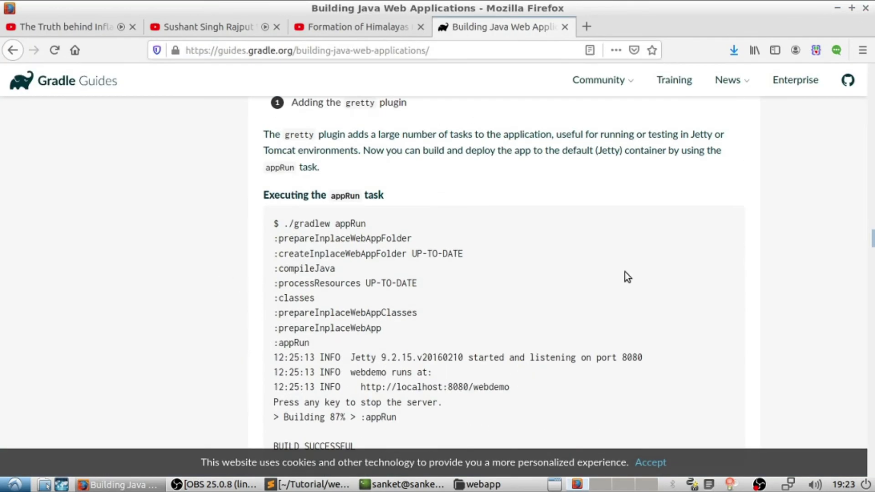
{"action": "scroll", "coordinate": [620, 276], "scroll_direction": "down", "scroll_amount": 3}
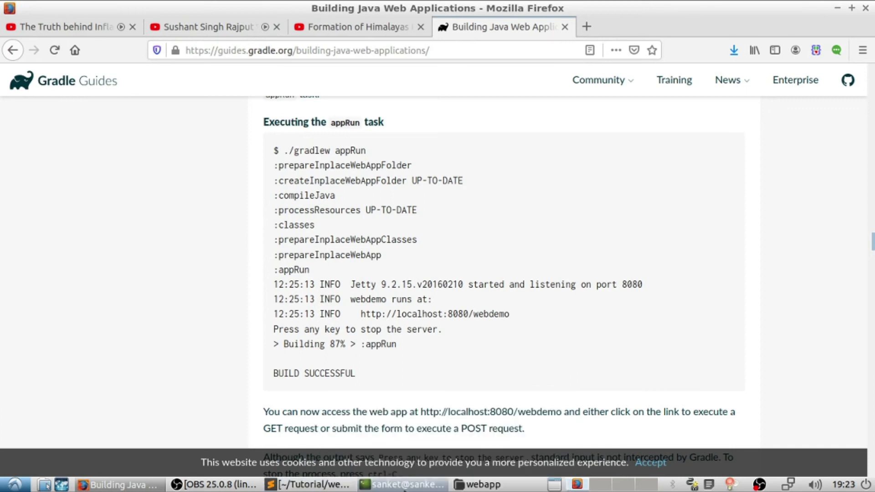
Step: Run ./gradlew appRun in the webdemo terminal and select the localhost:8080/webdemo address
{"action": "left_click", "coordinate": [401, 485]}
{"action": "left_click_drag", "start_coordinate": [687, 104], "coordinate": [703, 103]}
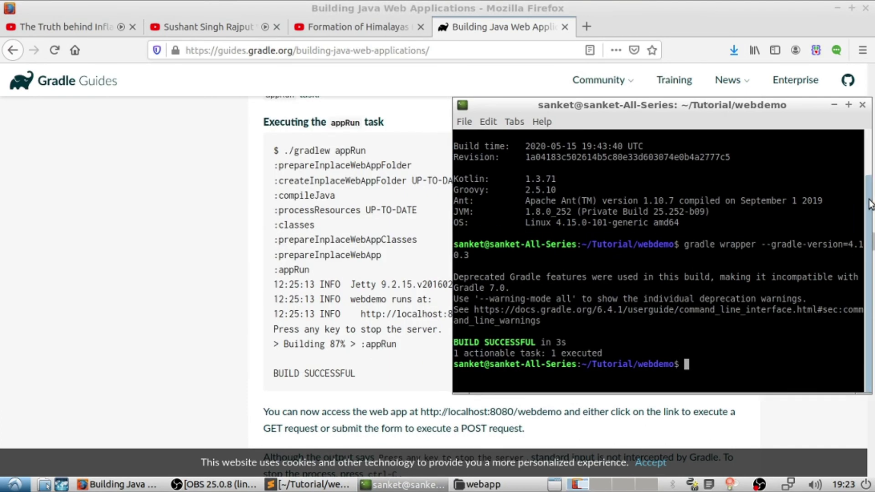
{"action": "type", "text": "./gradlew app"}
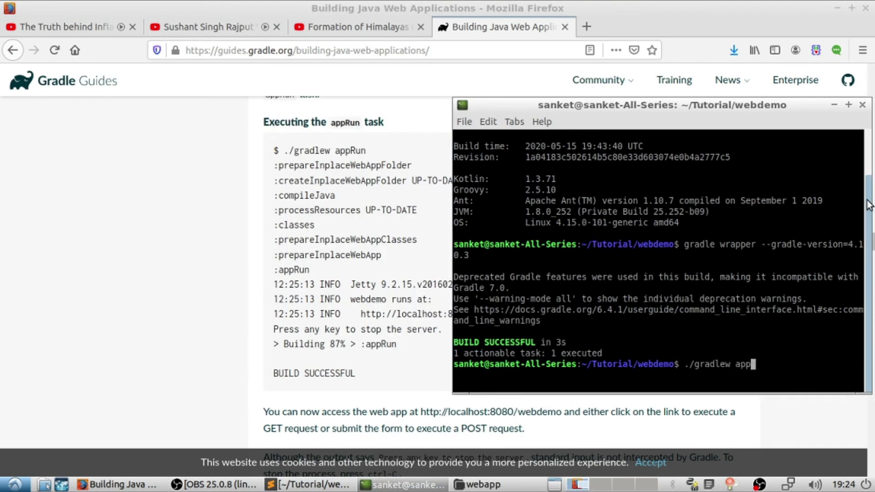
{"action": "type", "text": "Run"}
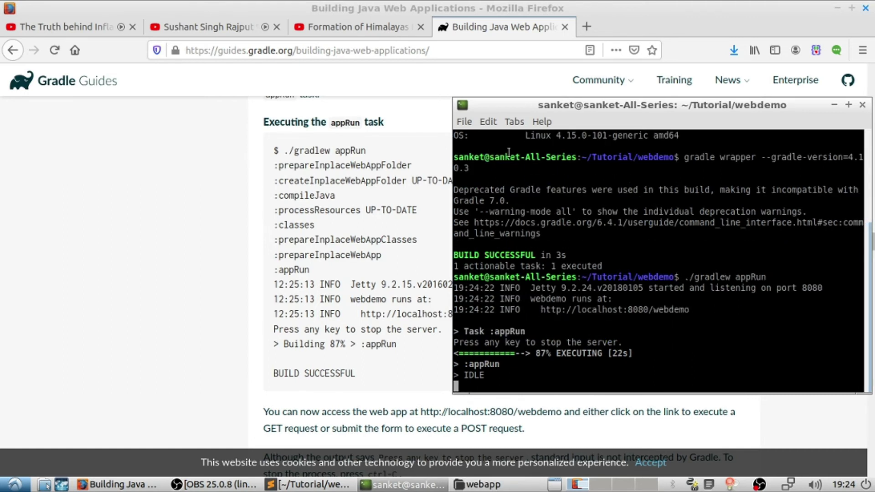
{"action": "left_click_drag", "start_coordinate": [691, 309], "coordinate": [541, 309]}
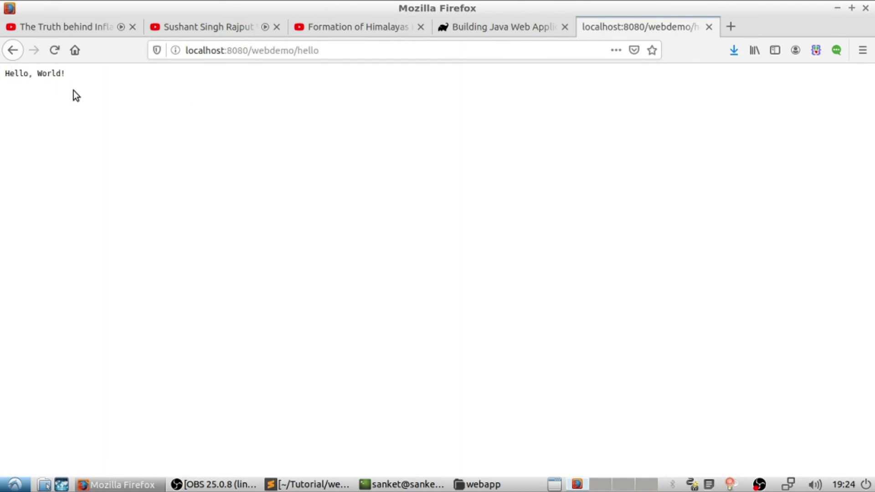
Step: Change the HelloServlet.java greeting to 'Hello, World Manchester!' and save the file
{"action": "left_click", "coordinate": [12, 49]}
{"action": "left_click", "coordinate": [272, 484]}
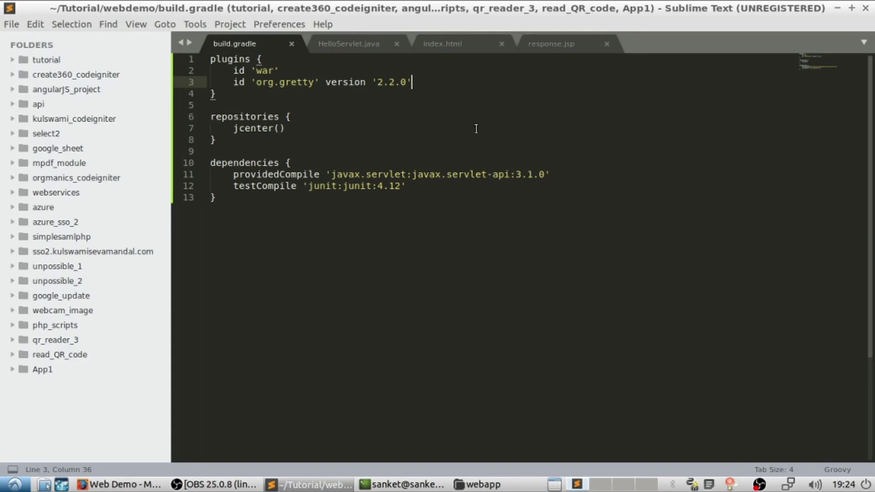
{"action": "left_click", "coordinate": [347, 43]}
{"action": "left_click", "coordinate": [487, 209]}
{"action": "type", "text": "Ma"}
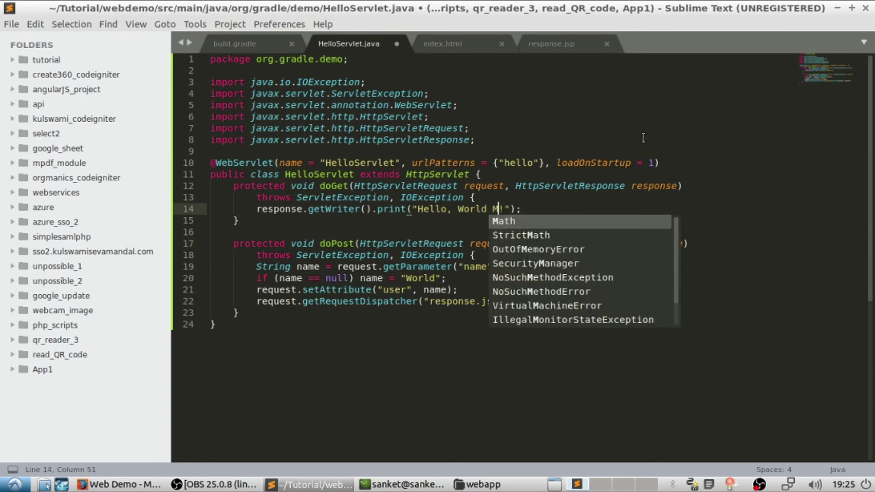
{"action": "type", "text": "nchester"}
{"action": "key", "text": "ctrl+s"}
Step: Reload localhost:8080/webdemo, check the Hello link's new greeting, and return to the form
{"action": "left_click", "coordinate": [120, 485]}
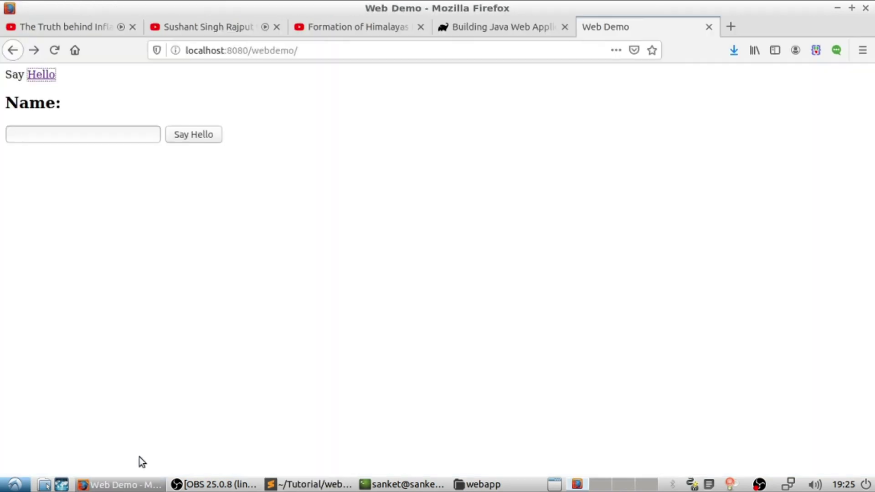
{"action": "key", "text": "F5"}
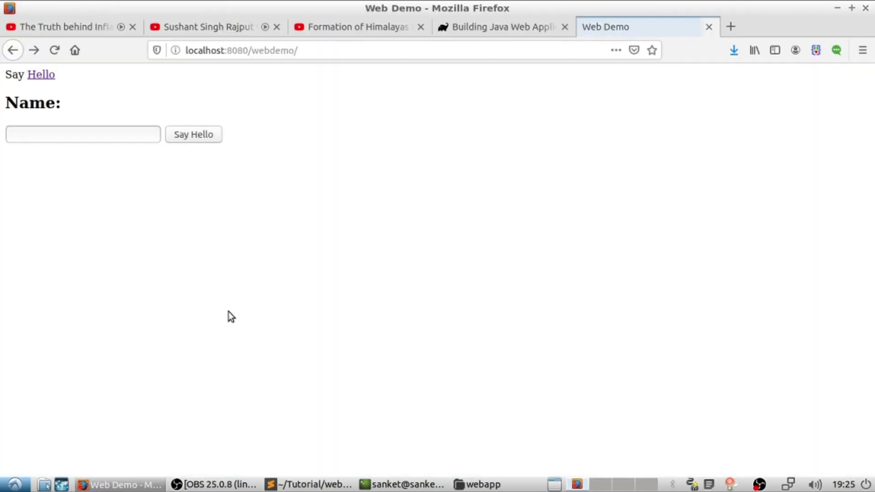
{"action": "left_click", "coordinate": [40, 74]}
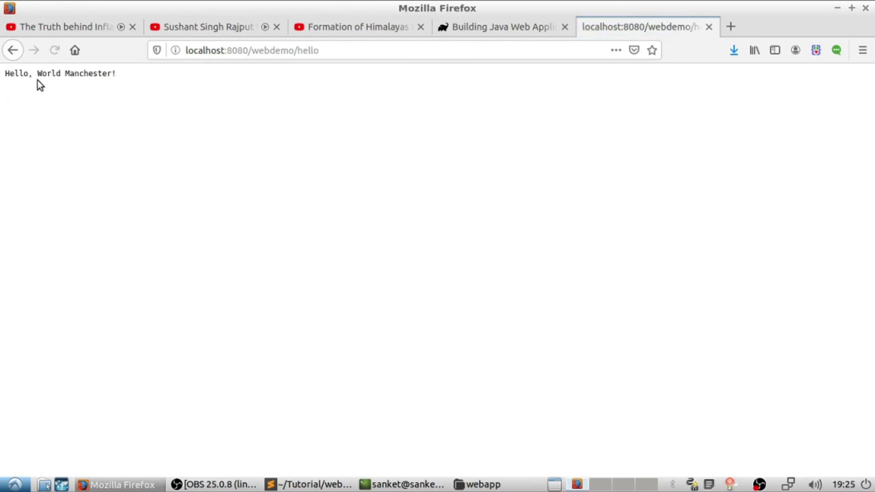
{"action": "left_click", "coordinate": [12, 50]}
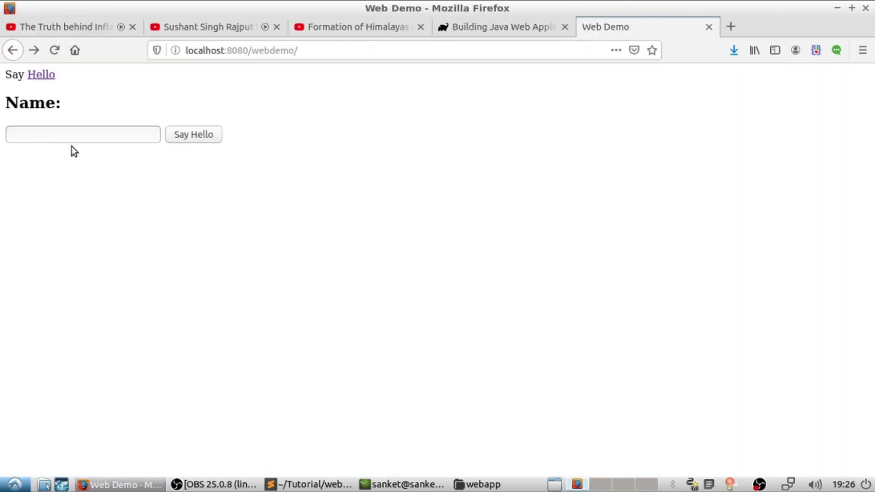
Step: Submit the name 'Unpossible POG' through the Web Demo form's Say Hello button
{"action": "left_click", "coordinate": [72, 134]}
{"action": "type", "text": "Unpossible POC"}
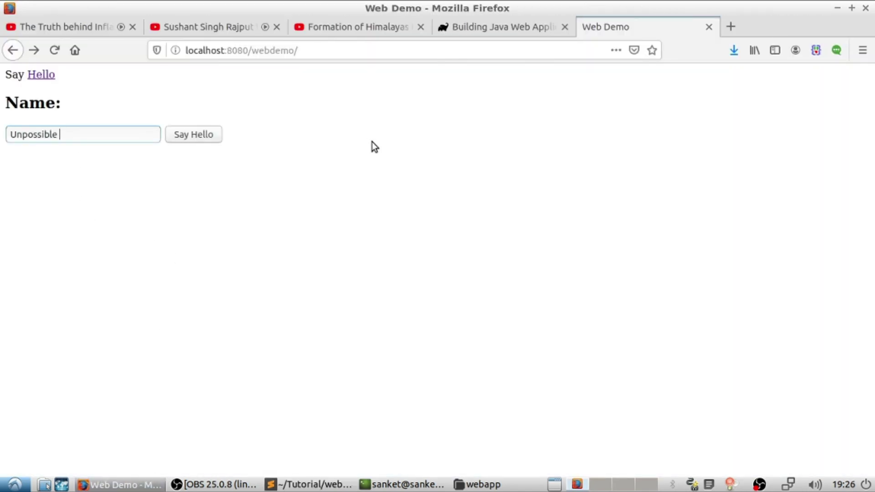
{"action": "left_click", "coordinate": [189, 133]}
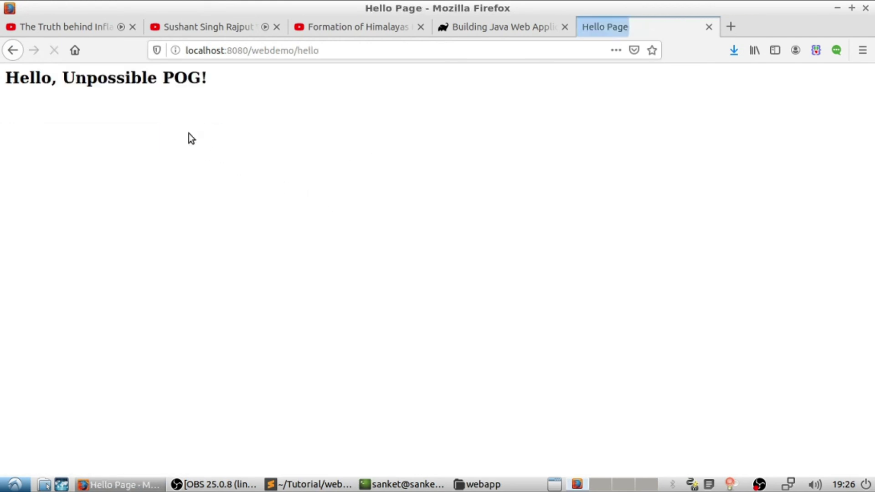
{"action": "left_click", "coordinate": [309, 485]}
Step: Add ', How are you?' after ${user}! in response.jsp, save, reload the Hello Page, then go back
{"action": "left_click", "coordinate": [367, 128]}
{"action": "type", "text": ", How are you"}
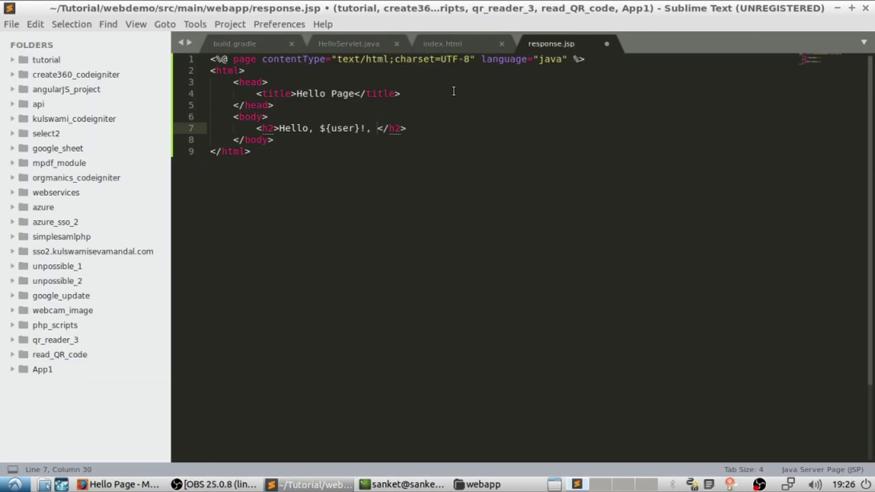
{"action": "type", "text": "?"}
{"action": "key", "text": "ctrl+s"}
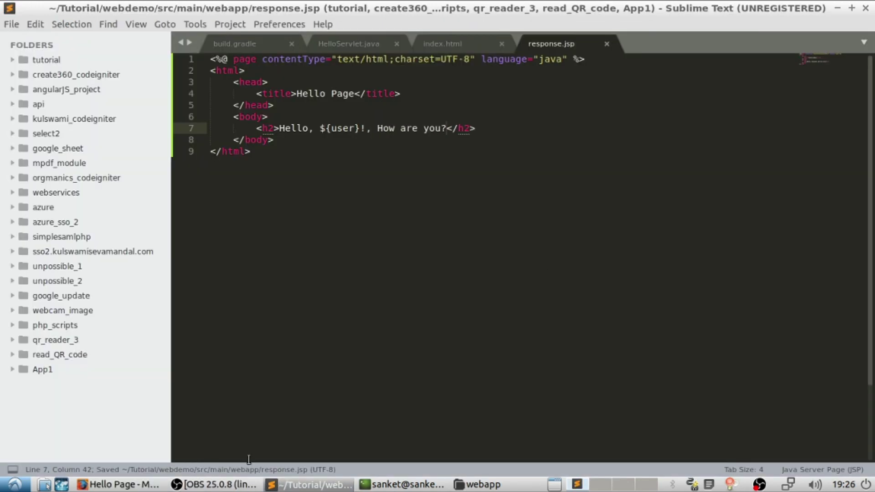
{"action": "left_click", "coordinate": [123, 485]}
{"action": "key", "text": "F5"}
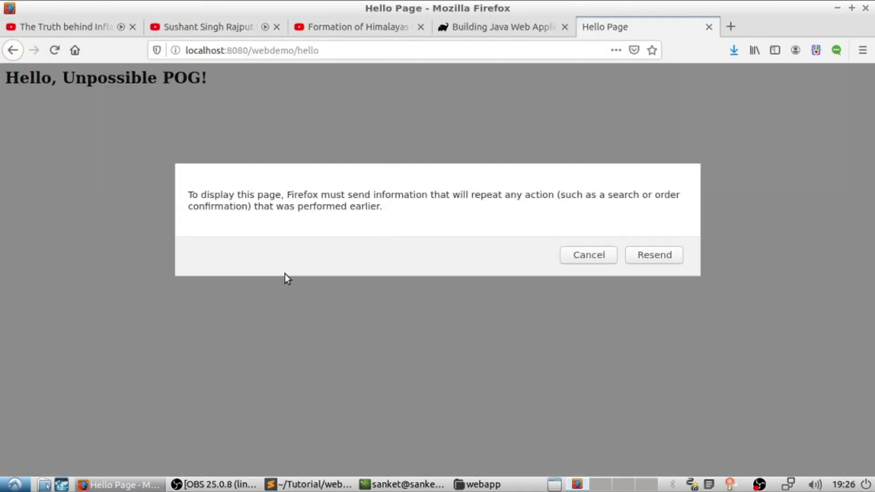
{"action": "left_click", "coordinate": [655, 253]}
{"action": "left_click", "coordinate": [13, 50]}
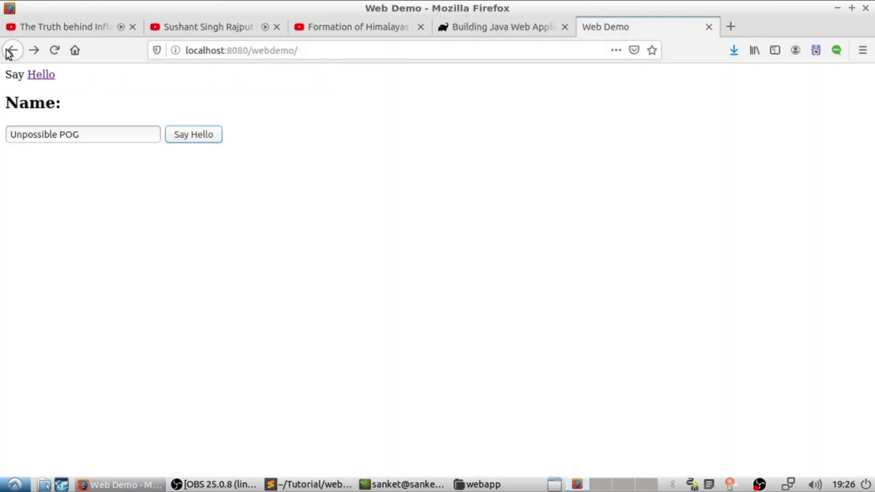